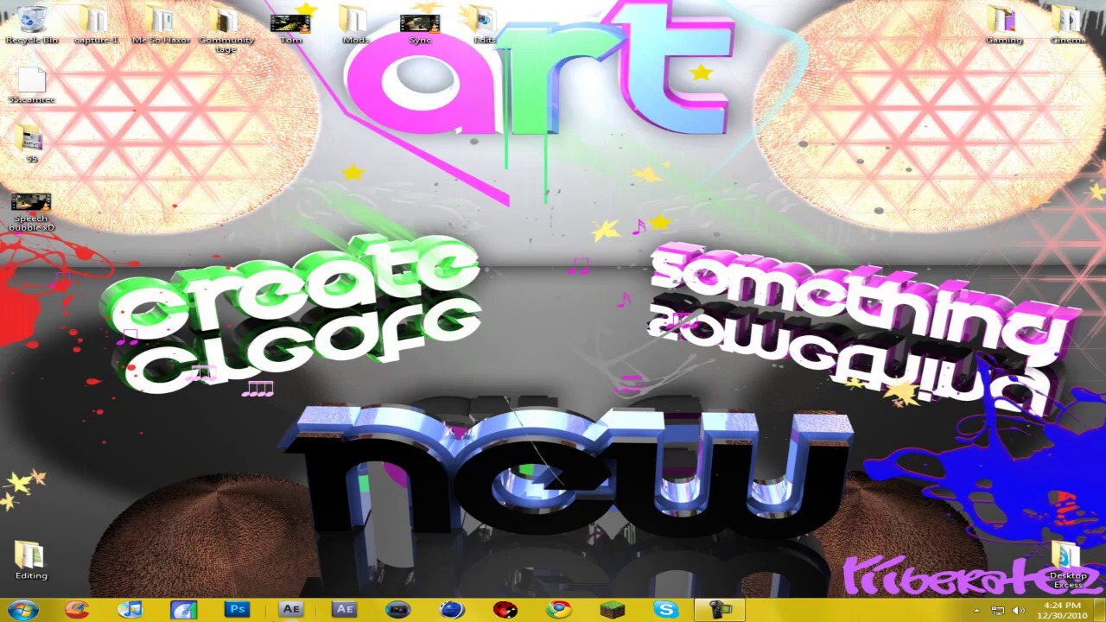
Start After Effects with an empty Untitled Project, then minimize it to reach the desktop.
{"action": "left_click_drag", "start_coordinate": [524, 394], "coordinate": [286, 431]}
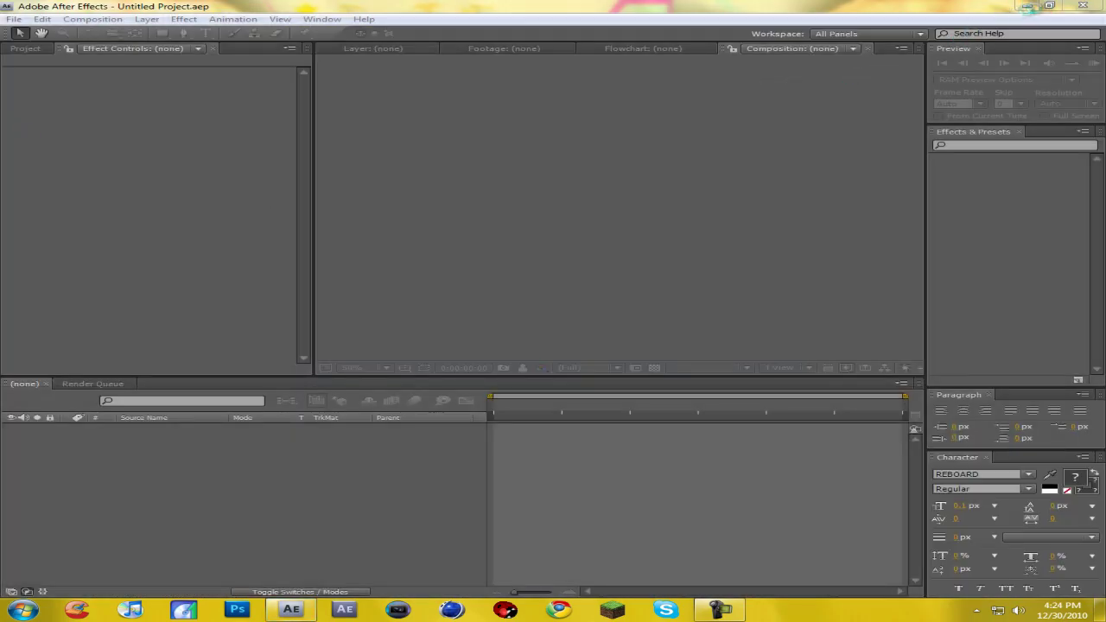
{"action": "left_click", "coordinate": [1027, 6]}
Import Speech bubble xD.mp4 into a new 1280×720 composition and scrub through the clip.
{"action": "left_click_drag", "start_coordinate": [31, 207], "coordinate": [22, 60]}
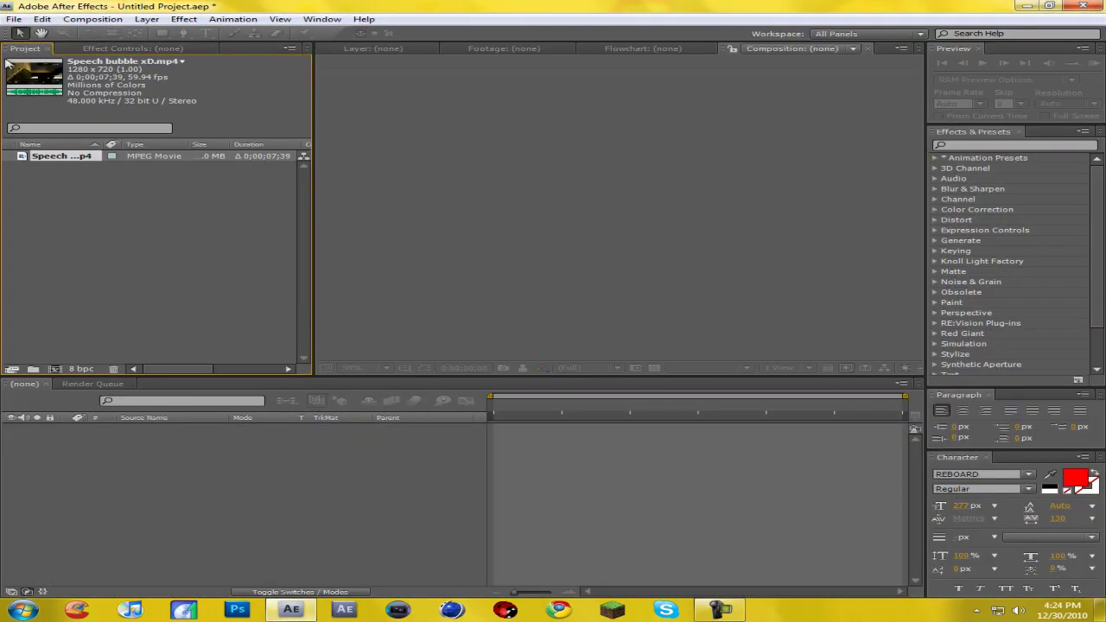
{"action": "left_click_drag", "start_coordinate": [76, 164], "coordinate": [145, 508]}
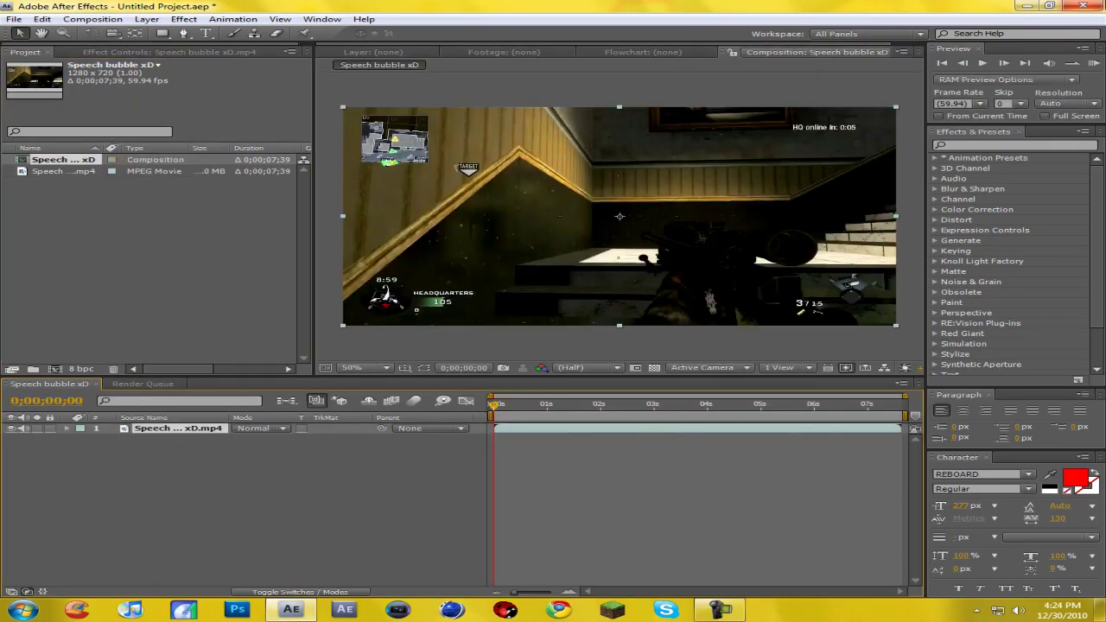
{"action": "left_click", "coordinate": [1027, 5]}
{"action": "left_click_drag", "start_coordinate": [340, 295], "coordinate": [428, 438]}
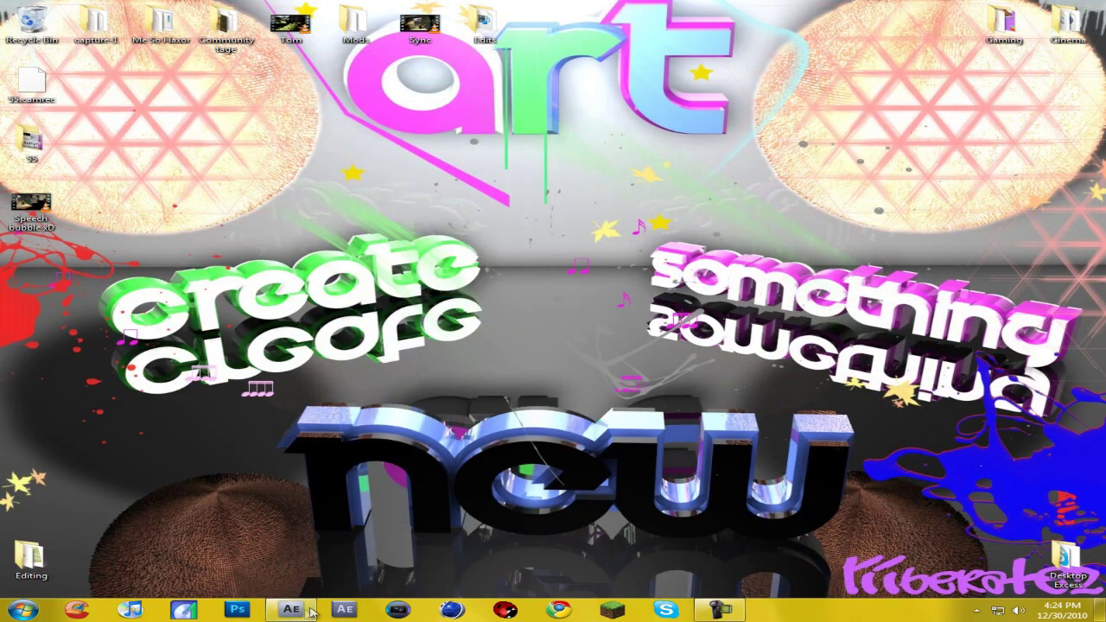
{"action": "left_click", "coordinate": [290, 608]}
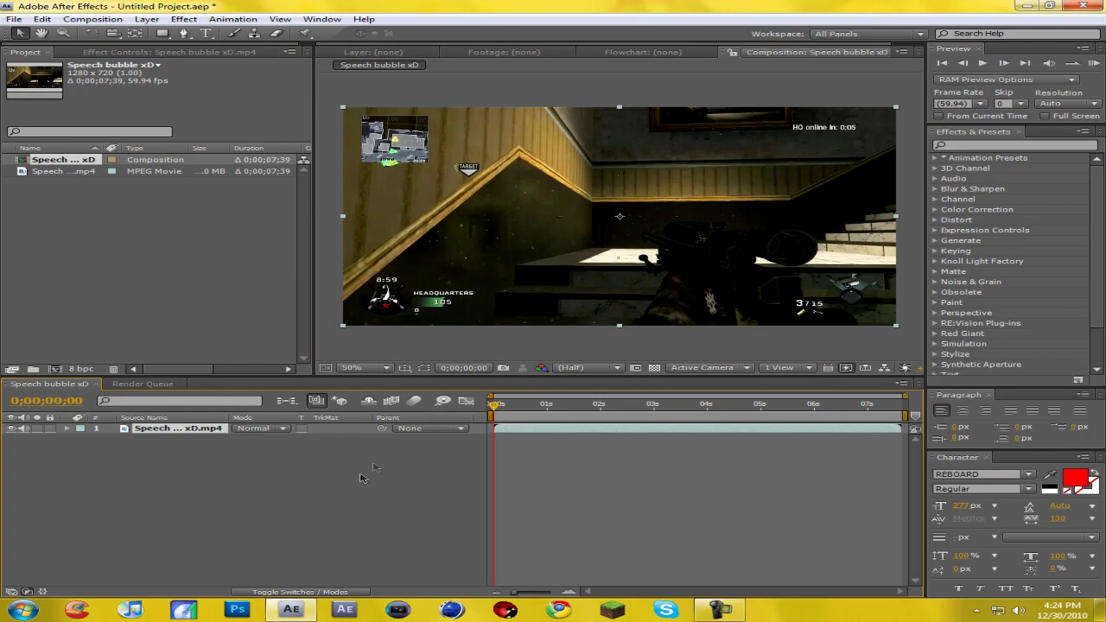
{"action": "left_click_drag", "start_coordinate": [494, 405], "coordinate": [526, 408]}
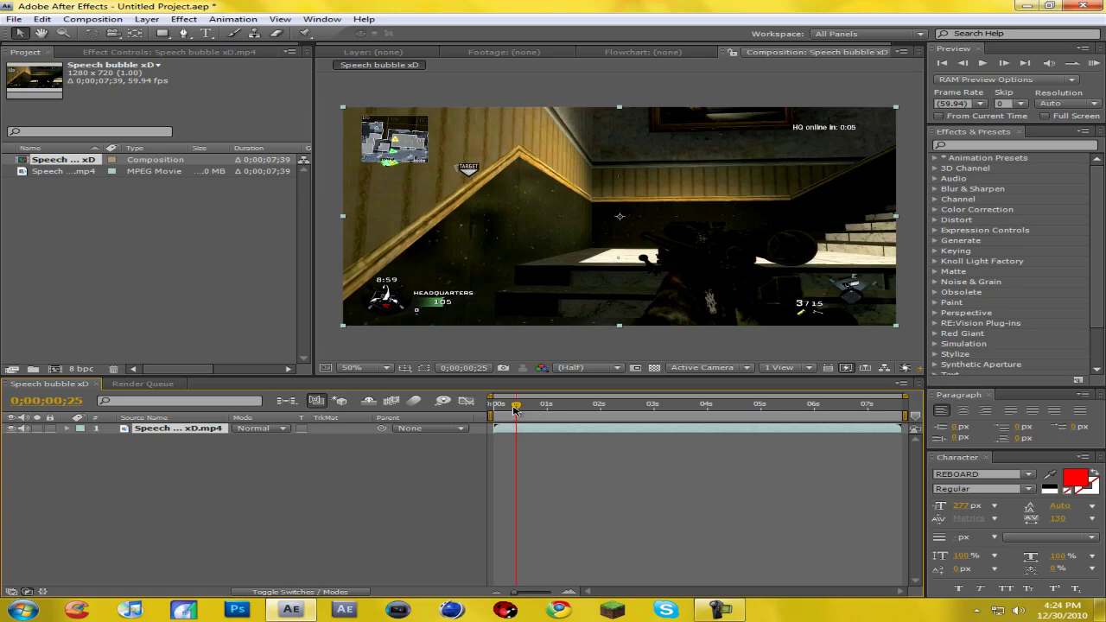
{"action": "left_click_drag", "start_coordinate": [515, 409], "coordinate": [490, 413]}
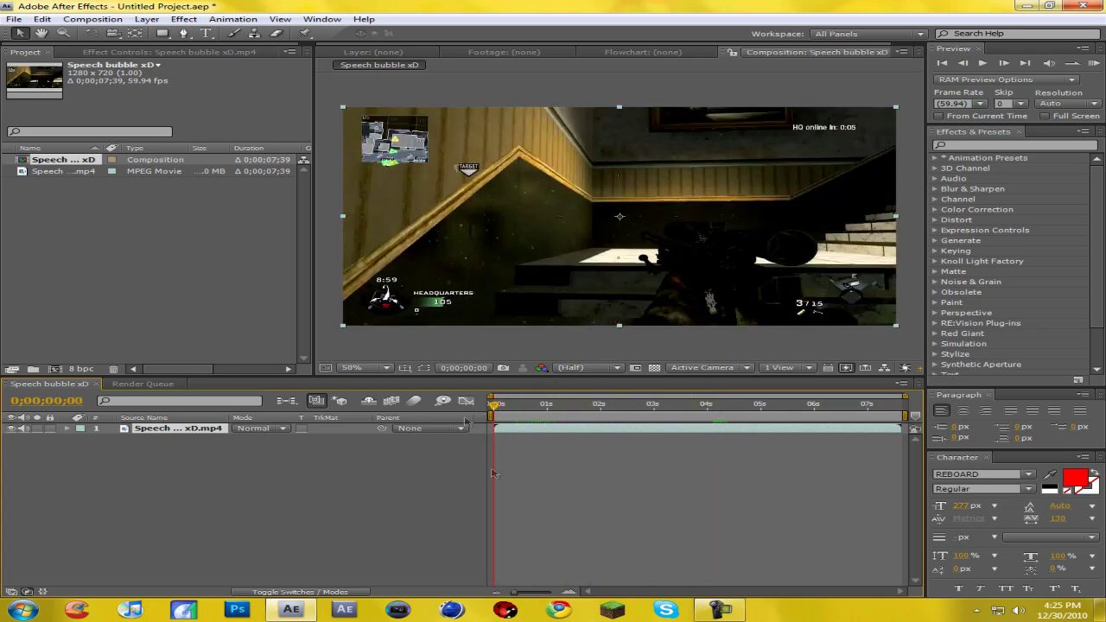
Change the Speech bubble xD composition duration from 0;00;07;39 to 0;00;12;50, keeping 59.94 fps.
{"action": "left_click", "coordinate": [92, 19]}
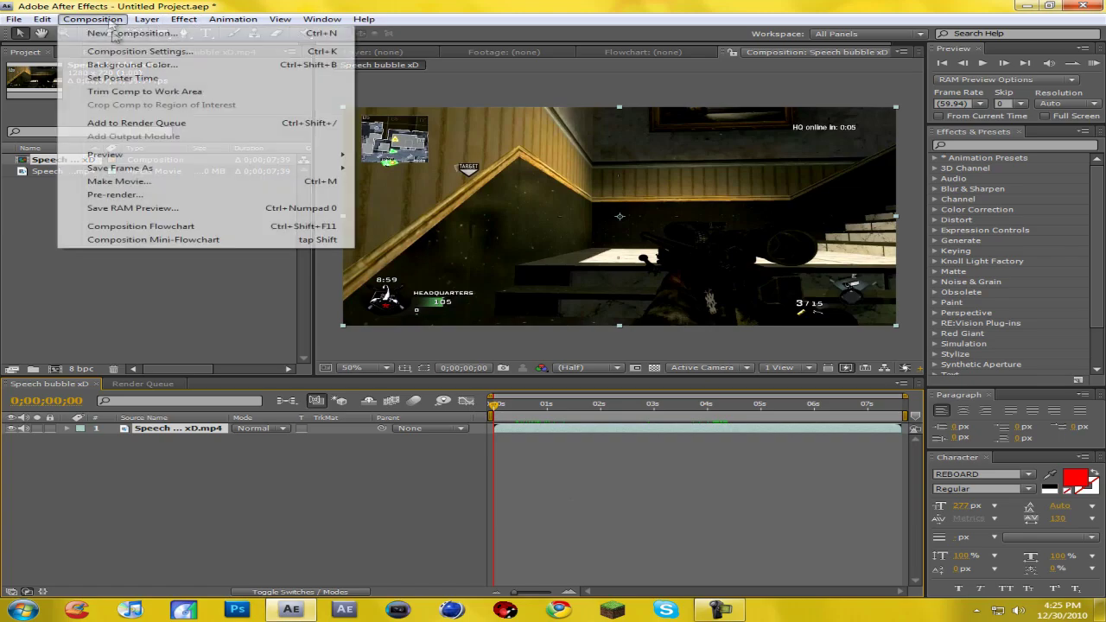
{"action": "left_click", "coordinate": [129, 47]}
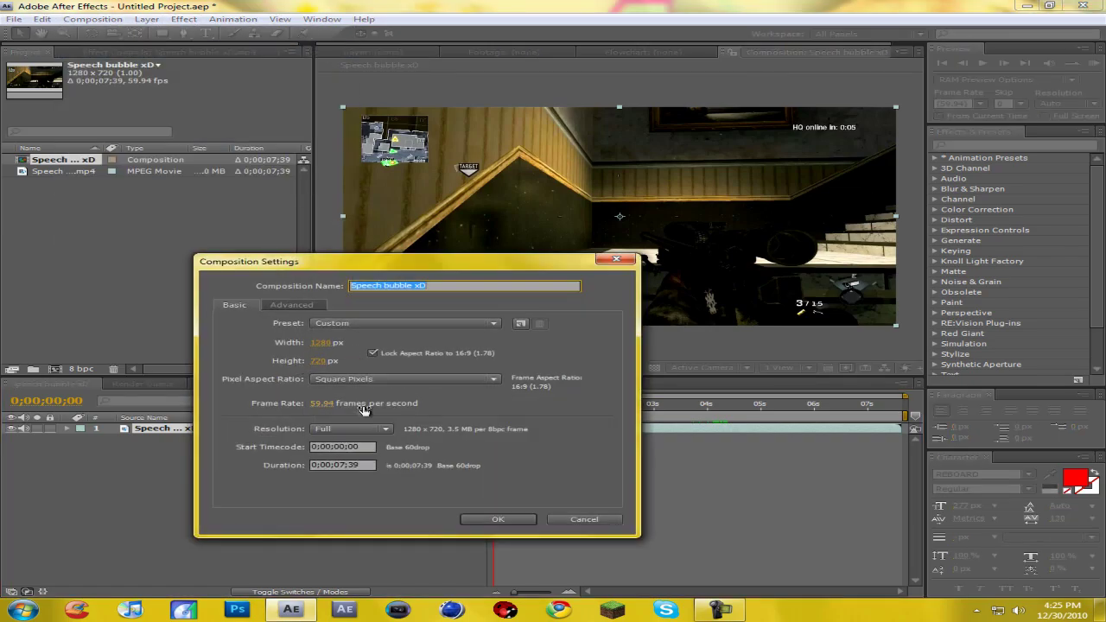
{"action": "left_click", "coordinate": [276, 412]}
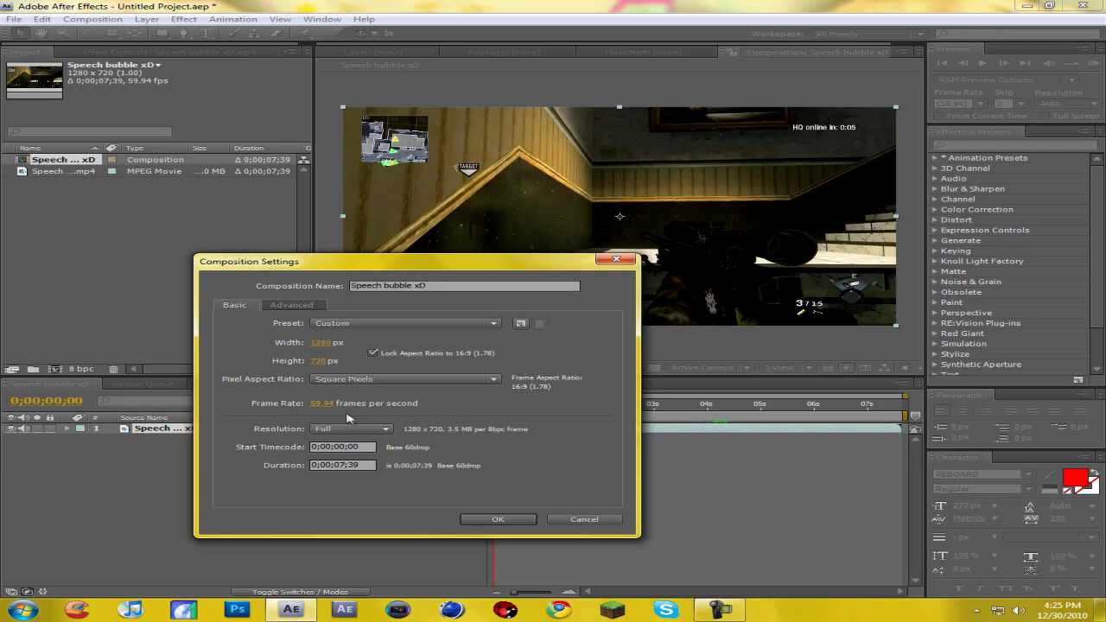
{"action": "left_click_drag", "start_coordinate": [466, 268], "coordinate": [526, 204]}
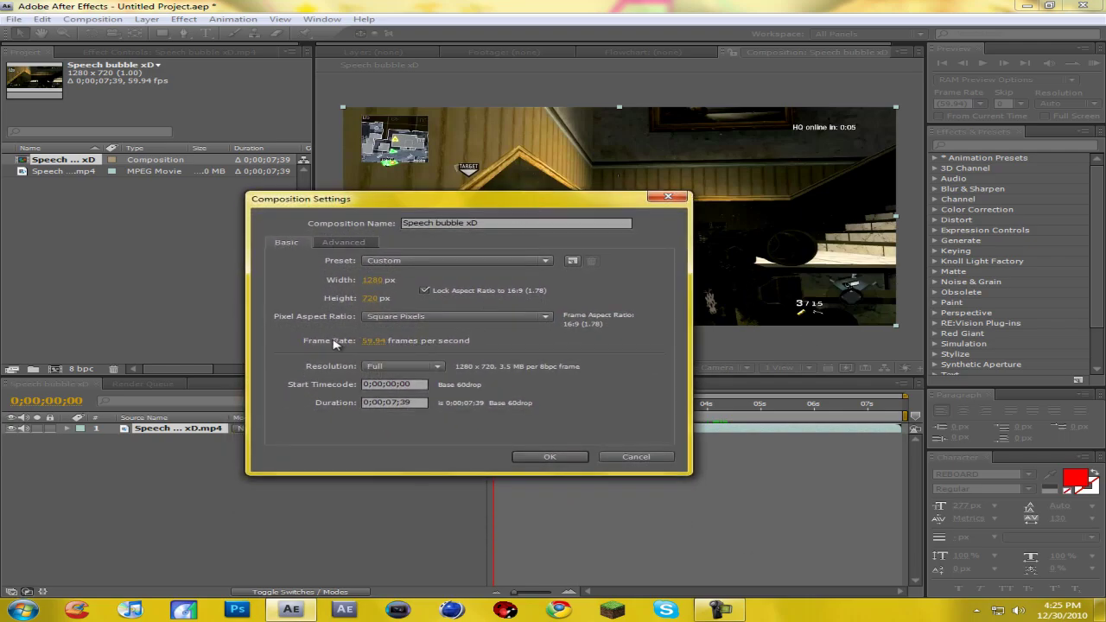
{"action": "left_click", "coordinate": [374, 343]}
{"action": "key", "text": "Right"}
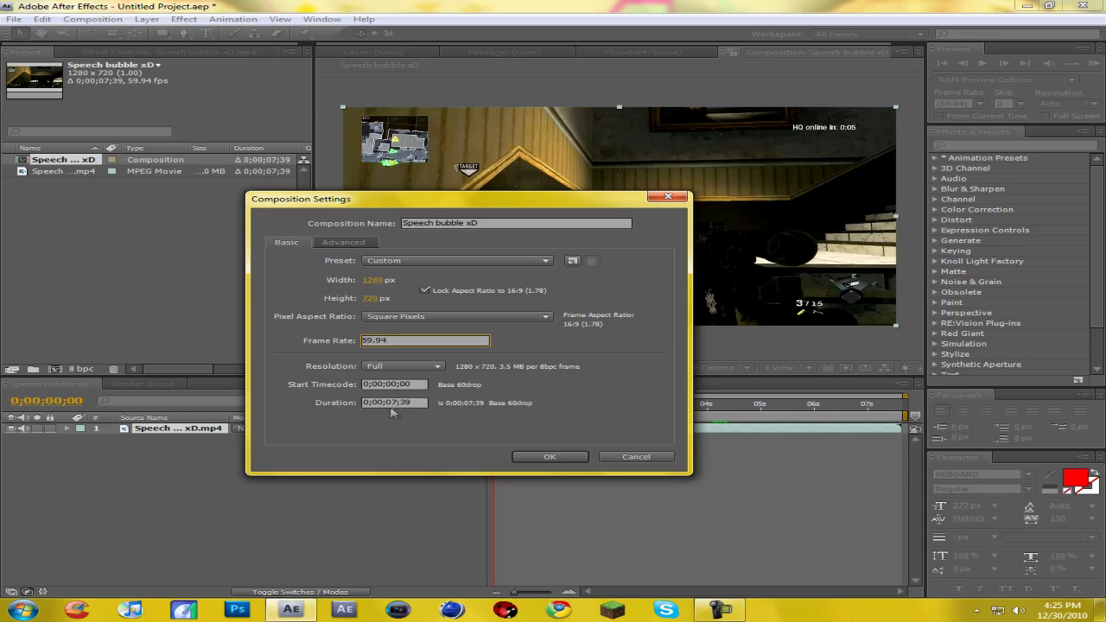
{"action": "left_click", "coordinate": [396, 402]}
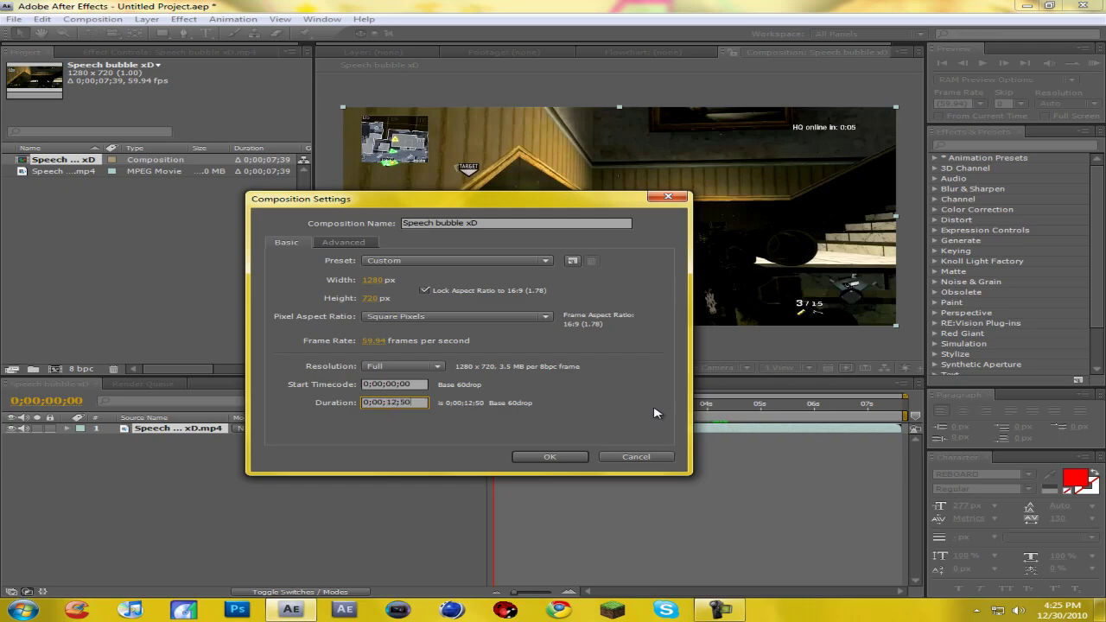
{"action": "key", "text": "Return"}
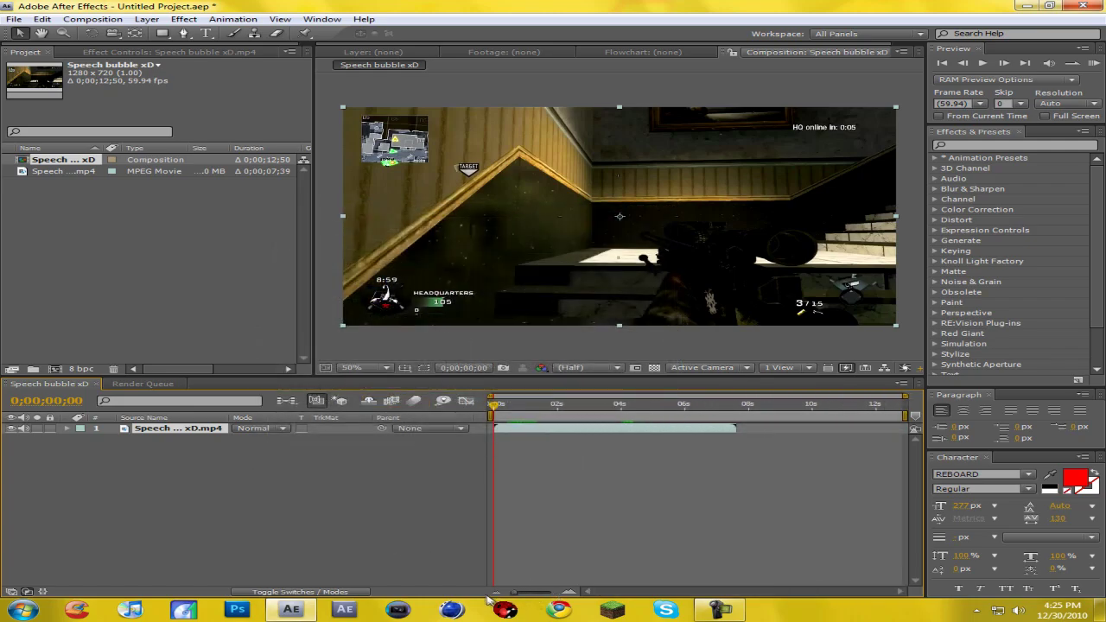
Enable time remapping on the gameplay clip layer.
{"action": "left_click", "coordinate": [151, 19]}
{"action": "mouse_move", "coordinate": [204, 164]}
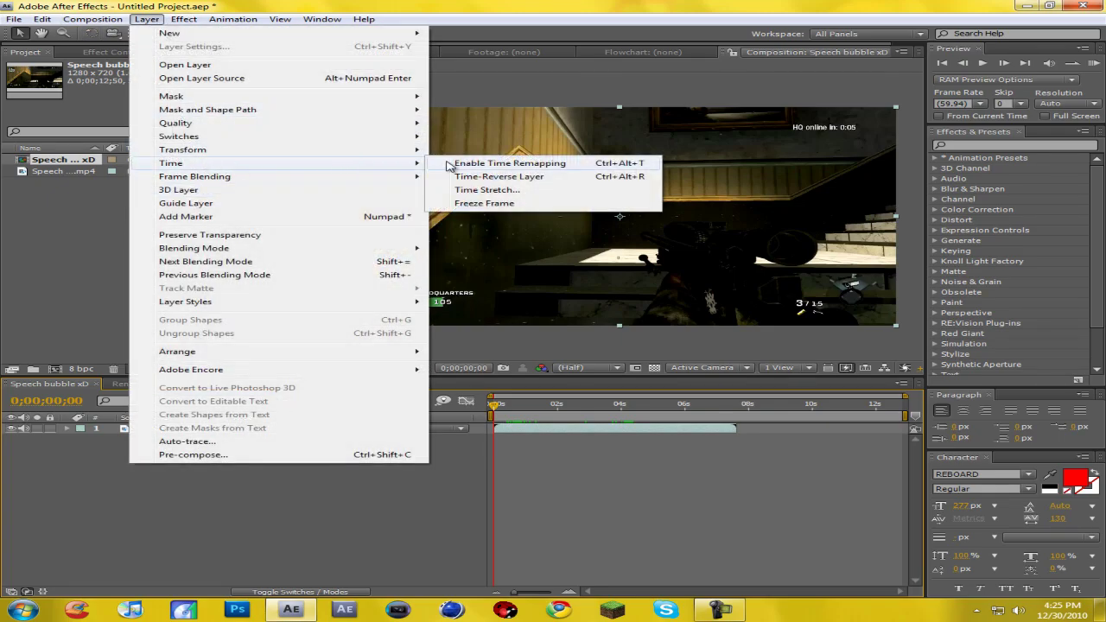
{"action": "left_click", "coordinate": [484, 163]}
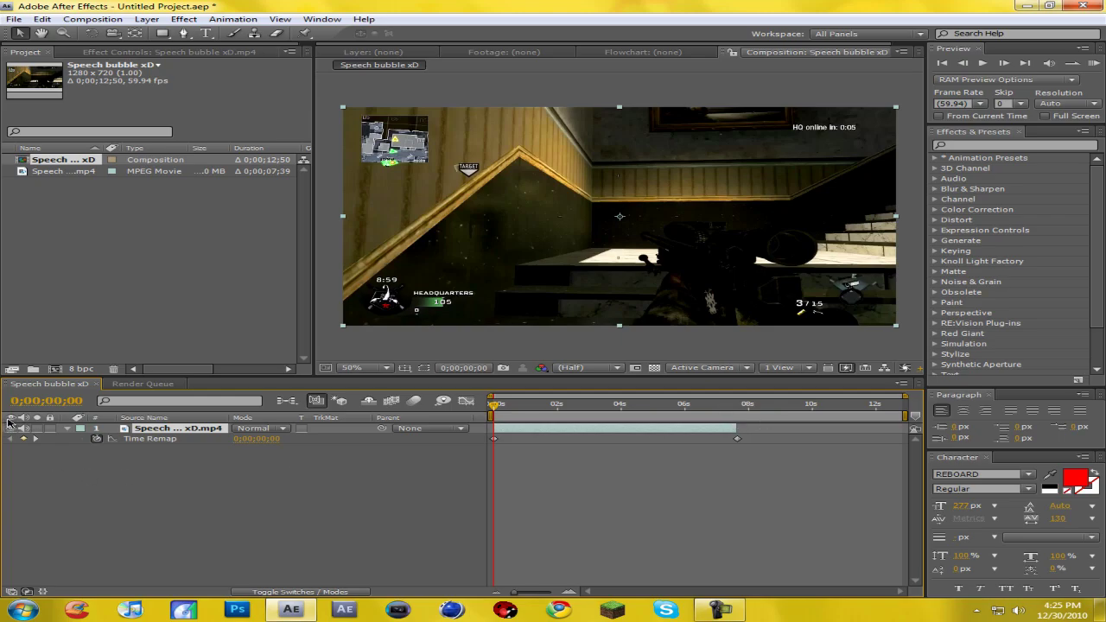
Apply Twixtor 4.5 with Input Frame Rate 59.94 and Motion Sensitivity 30.
{"action": "left_click", "coordinate": [176, 23]}
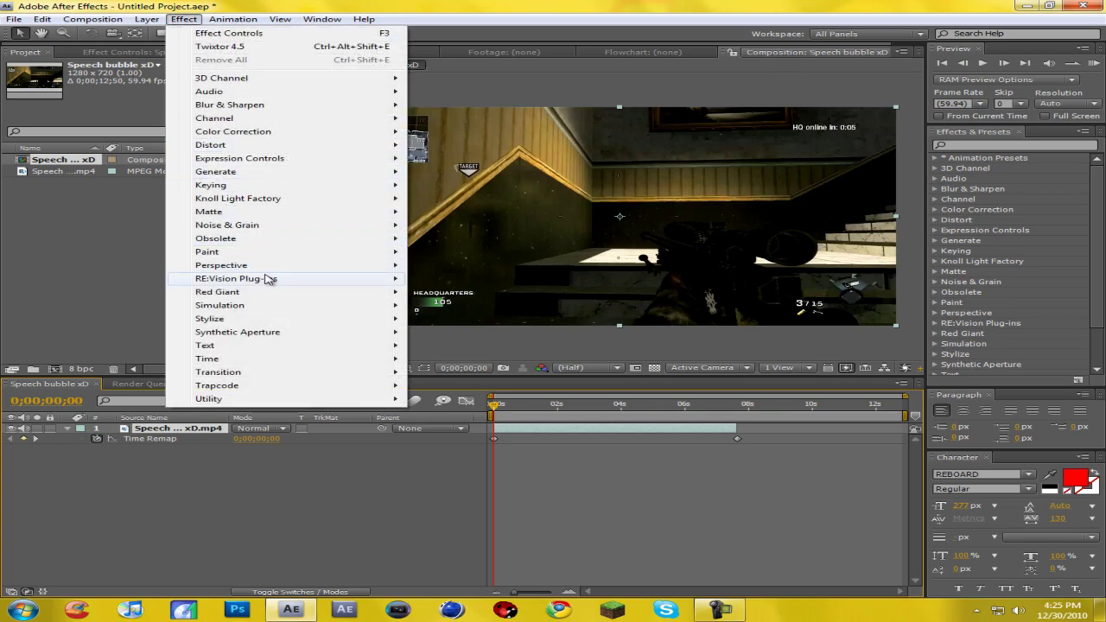
{"action": "mouse_move", "coordinate": [268, 278]}
{"action": "left_click", "coordinate": [494, 292]}
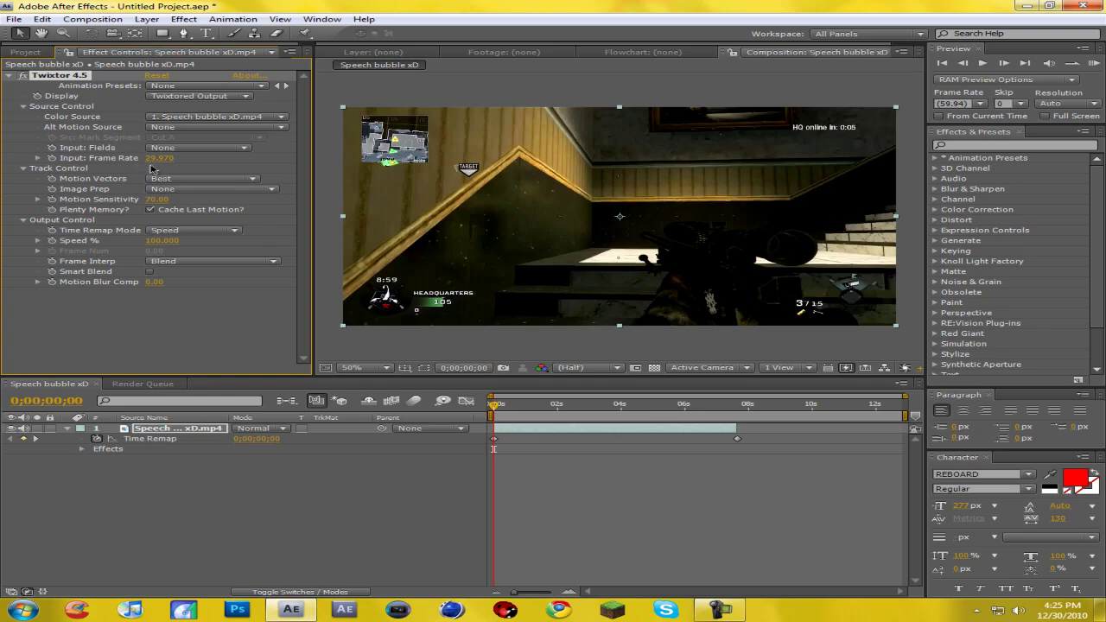
{"action": "left_click", "coordinate": [160, 158]}
{"action": "type", "text": "59.94"}
{"action": "key", "text": "Return"}
{"action": "left_click", "coordinate": [157, 199]}
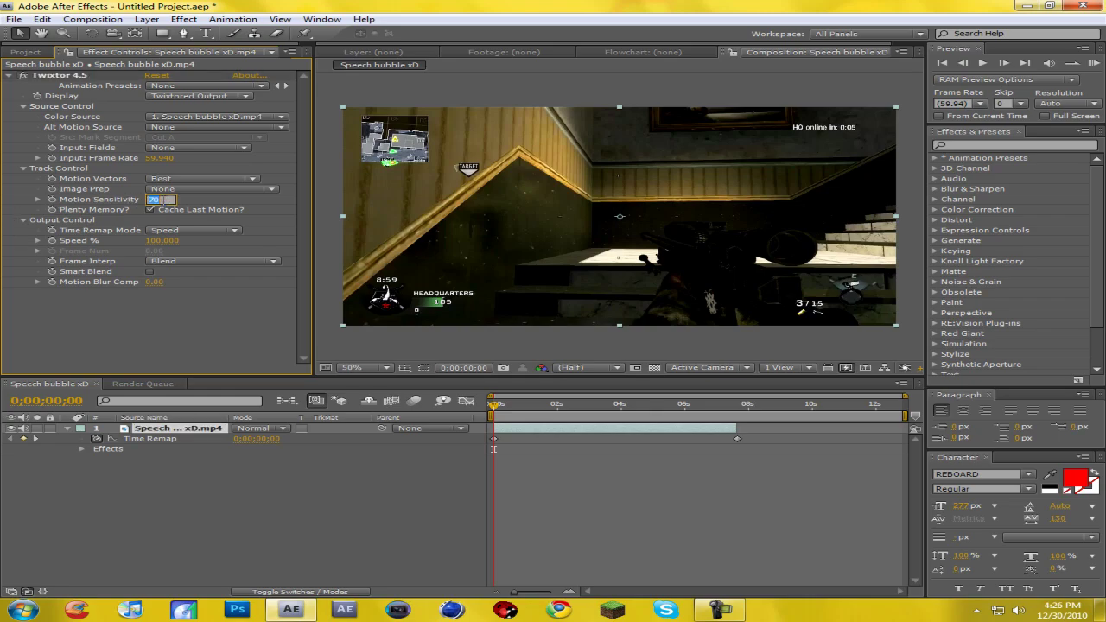
{"action": "type", "text": "30"}
{"action": "key", "text": "Return"}
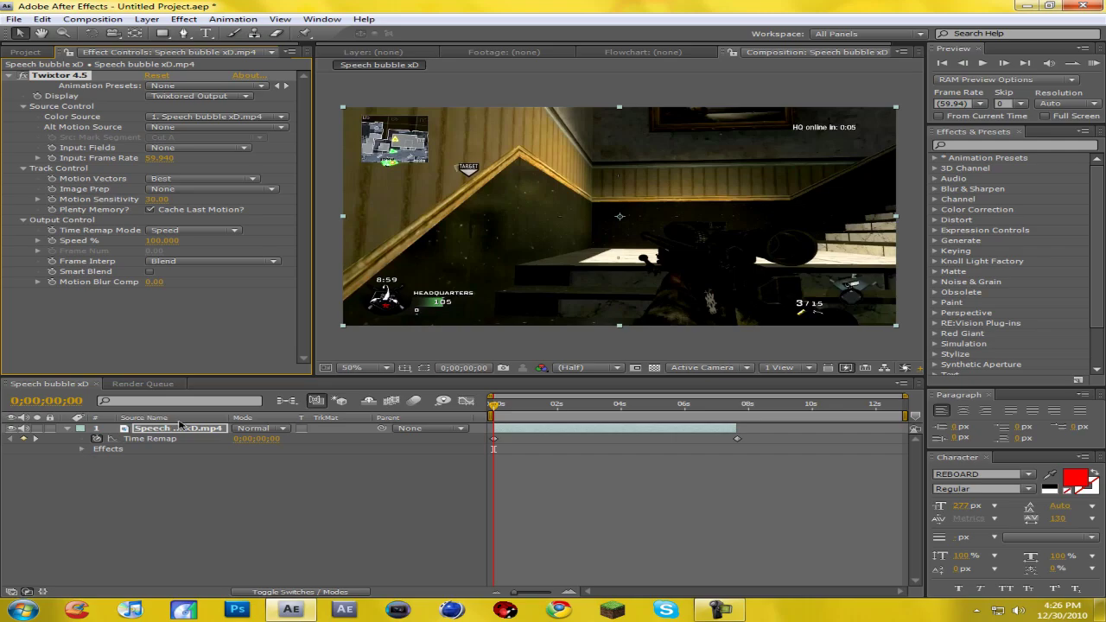
Expand the layer's Twixtor effect in the timeline to show Output Control.
{"action": "left_click", "coordinate": [149, 440]}
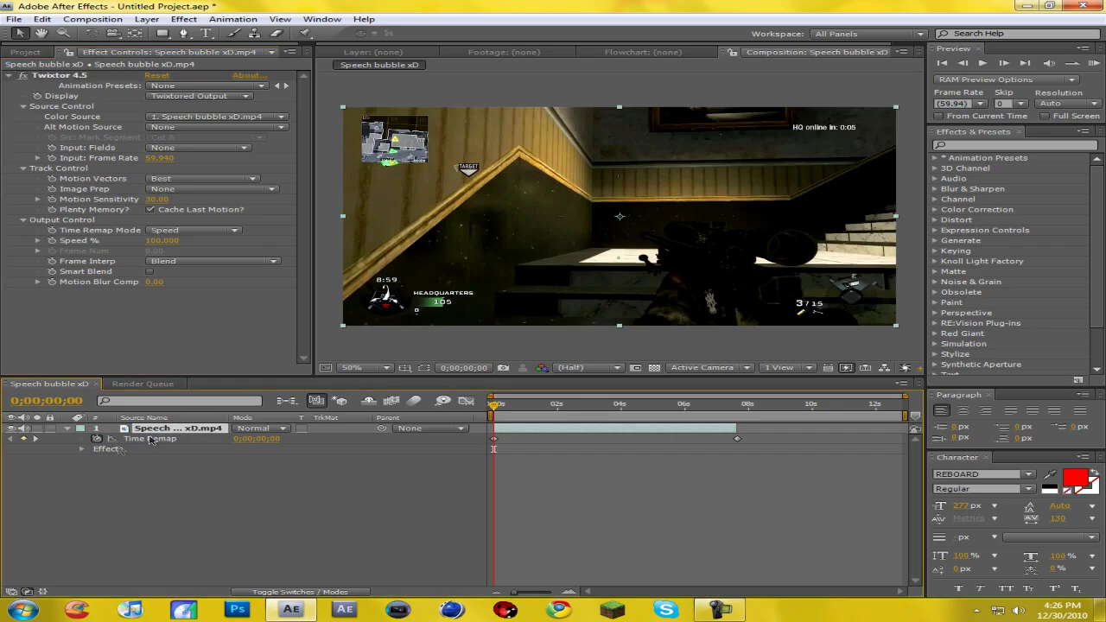
{"action": "left_click", "coordinate": [82, 449]}
{"action": "left_click", "coordinate": [98, 460]}
{"action": "left_click", "coordinate": [110, 501]}
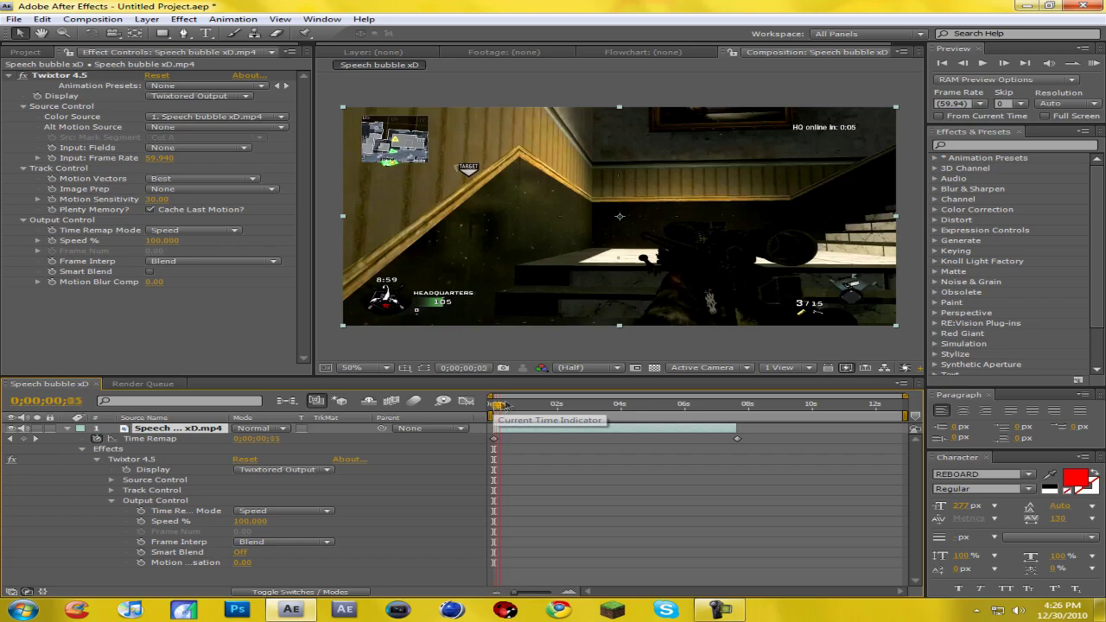
Set a 100 Speed % keyframe at 0;00;05;35, where the action begins.
{"action": "left_click_drag", "start_coordinate": [493, 404], "coordinate": [675, 407]}
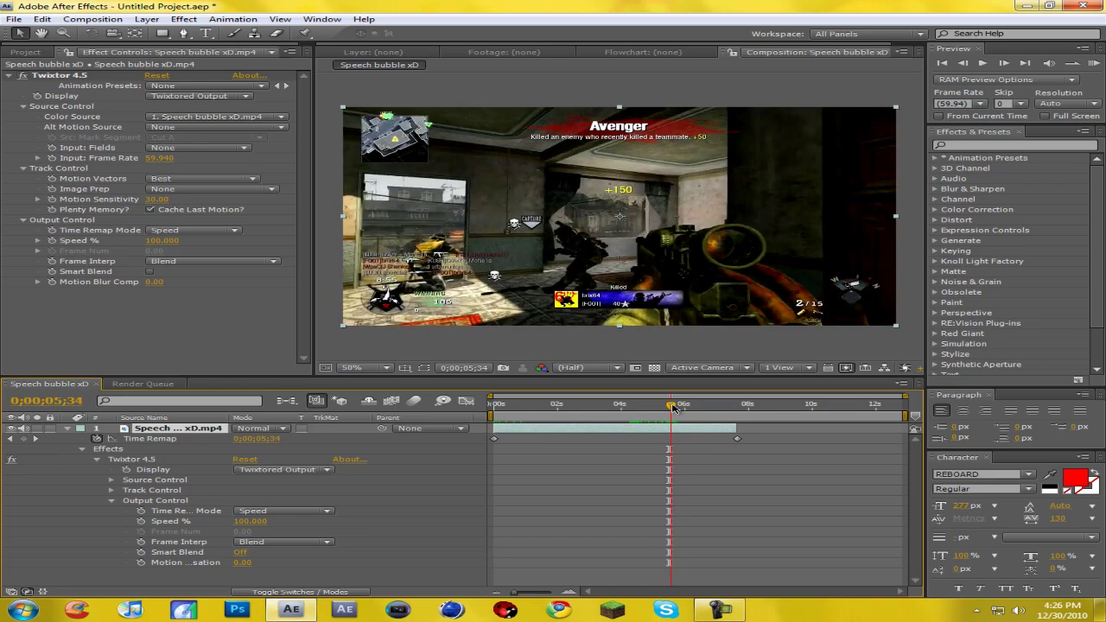
{"action": "left_click_drag", "start_coordinate": [675, 407], "coordinate": [673, 408]}
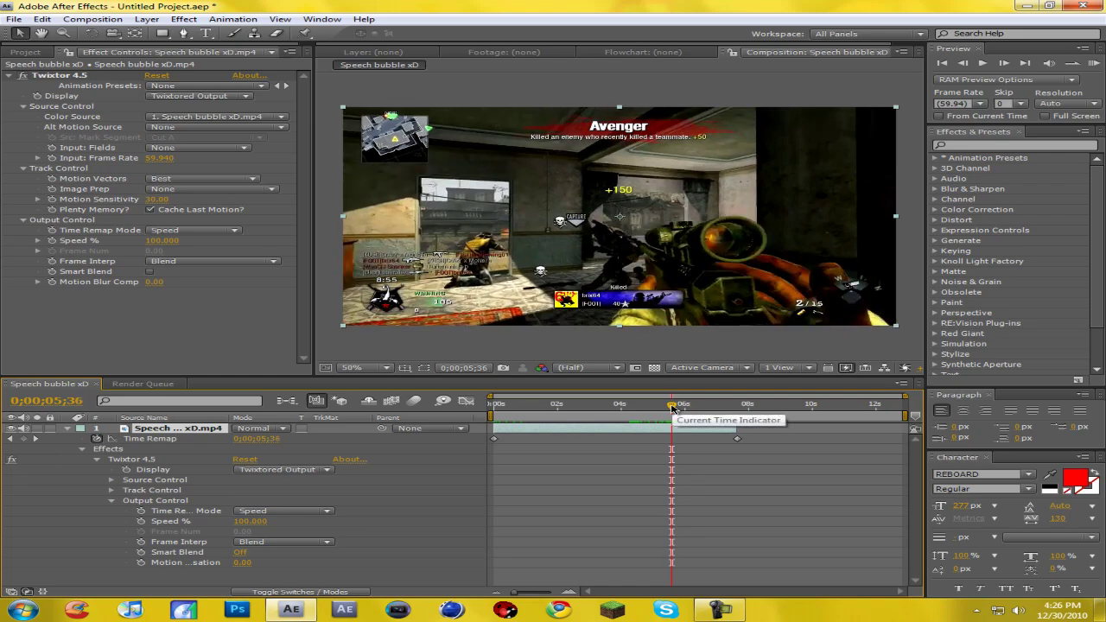
{"action": "left_click_drag", "start_coordinate": [673, 409], "coordinate": [674, 408]}
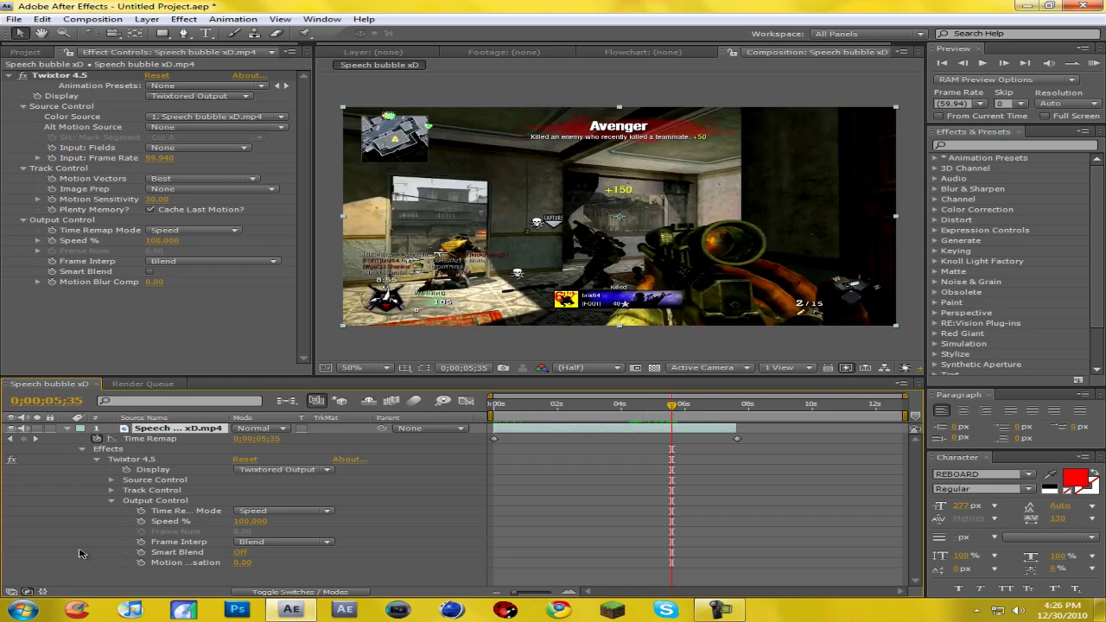
{"action": "left_click", "coordinate": [142, 522]}
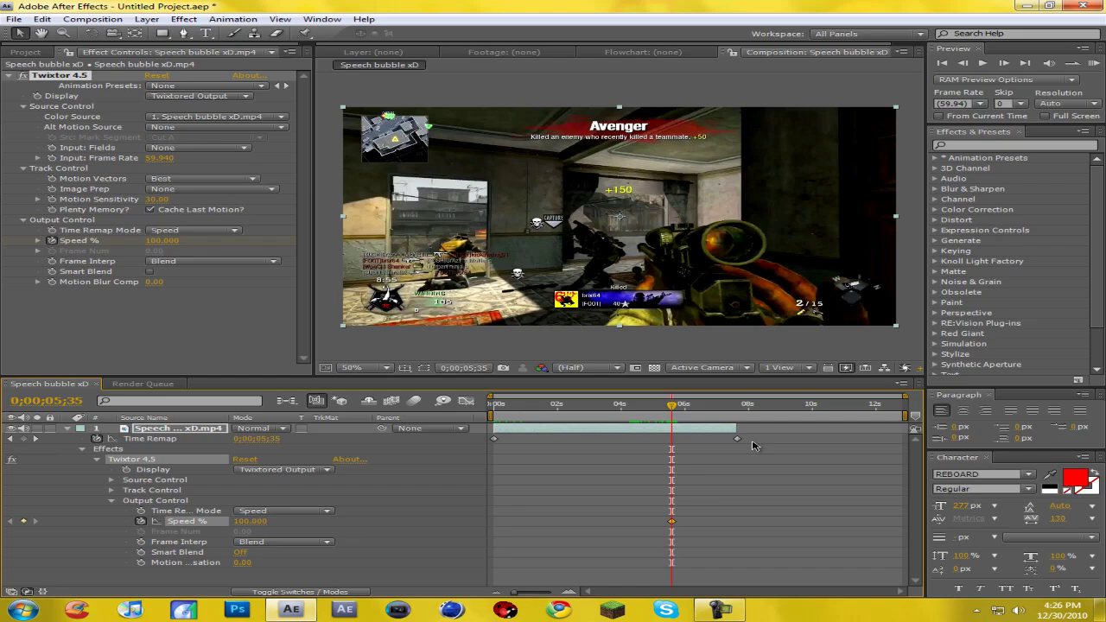
Add Speed % keyframes of 20, 20.1 and back to 100 around the 6-second mark.
{"action": "key", "text": "Page_Down"}
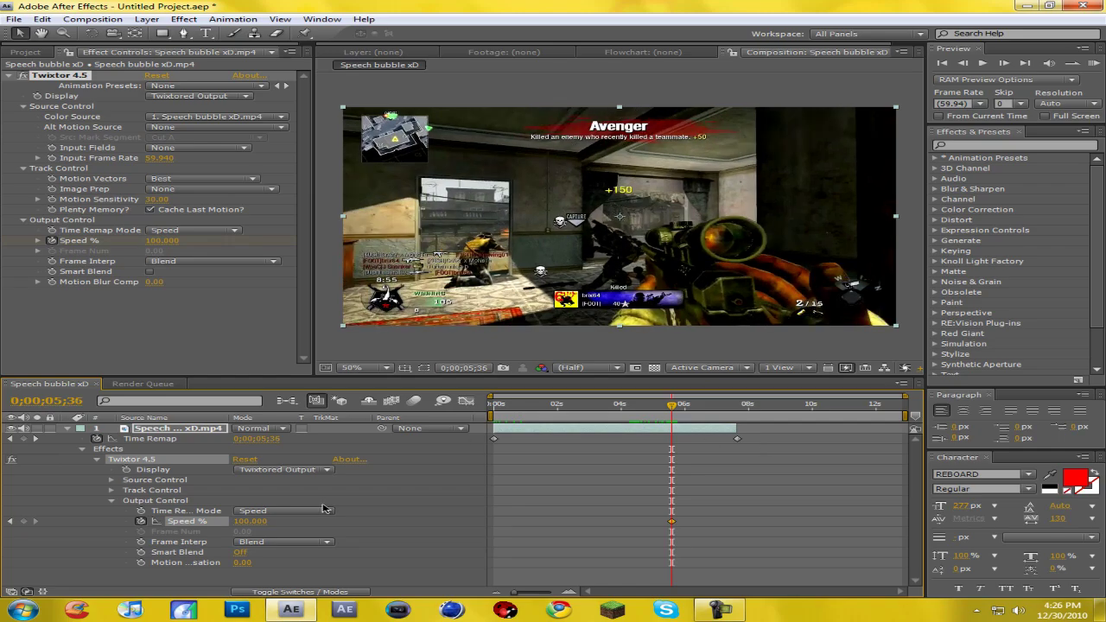
{"action": "left_click", "coordinate": [250, 522]}
{"action": "key", "text": "Return"}
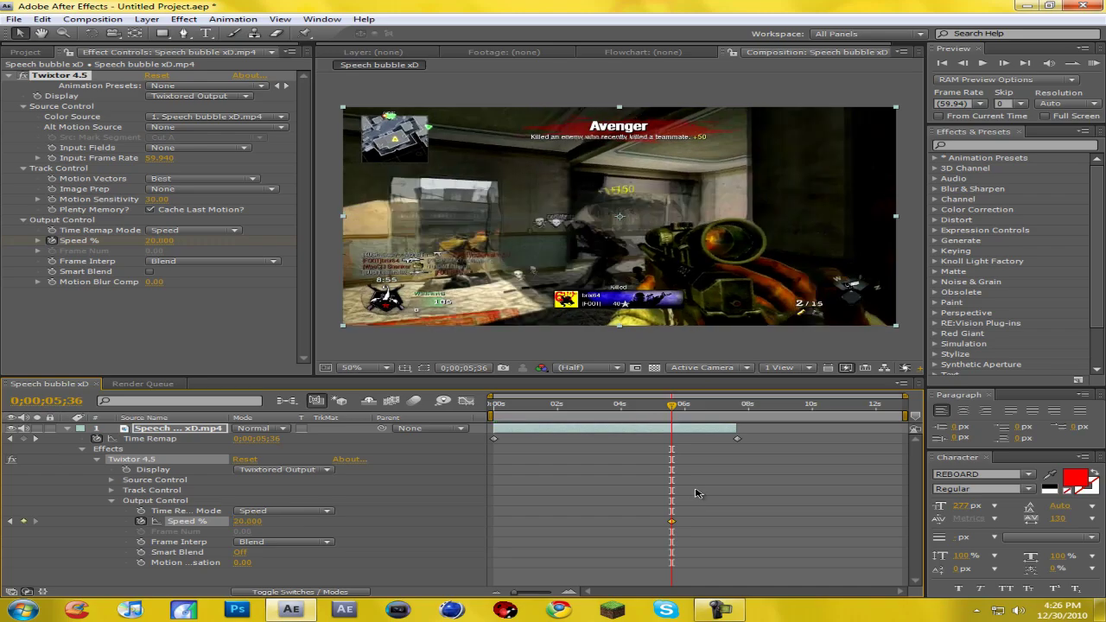
{"action": "left_click_drag", "start_coordinate": [672, 415], "coordinate": [708, 406]}
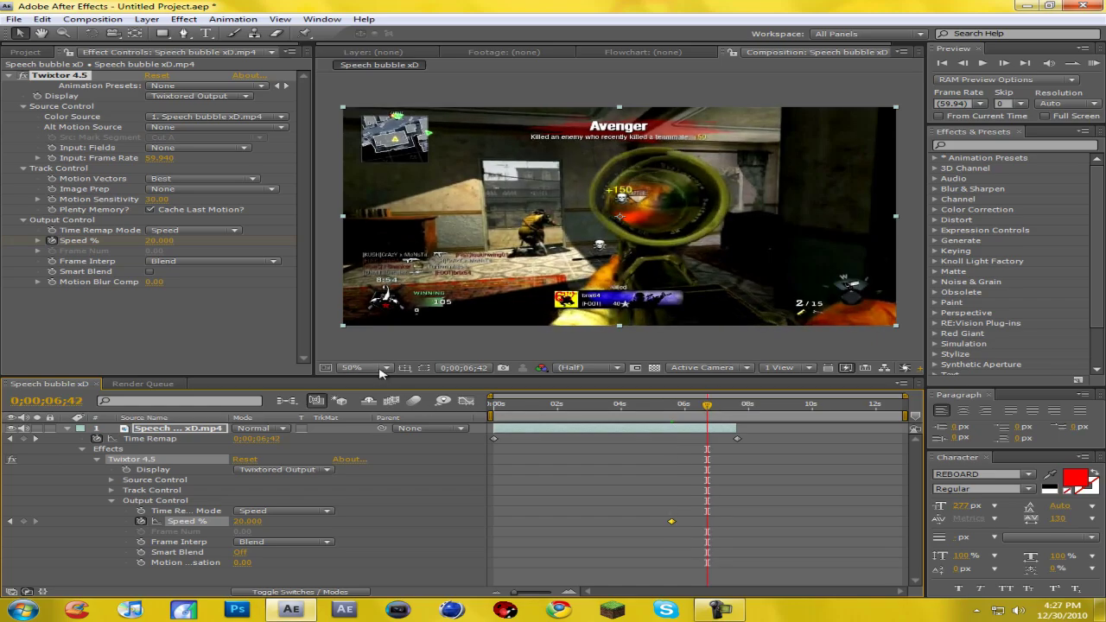
{"action": "left_click", "coordinate": [261, 522]}
{"action": "key", "text": "Return"}
{"action": "key", "text": "Page_Down"}
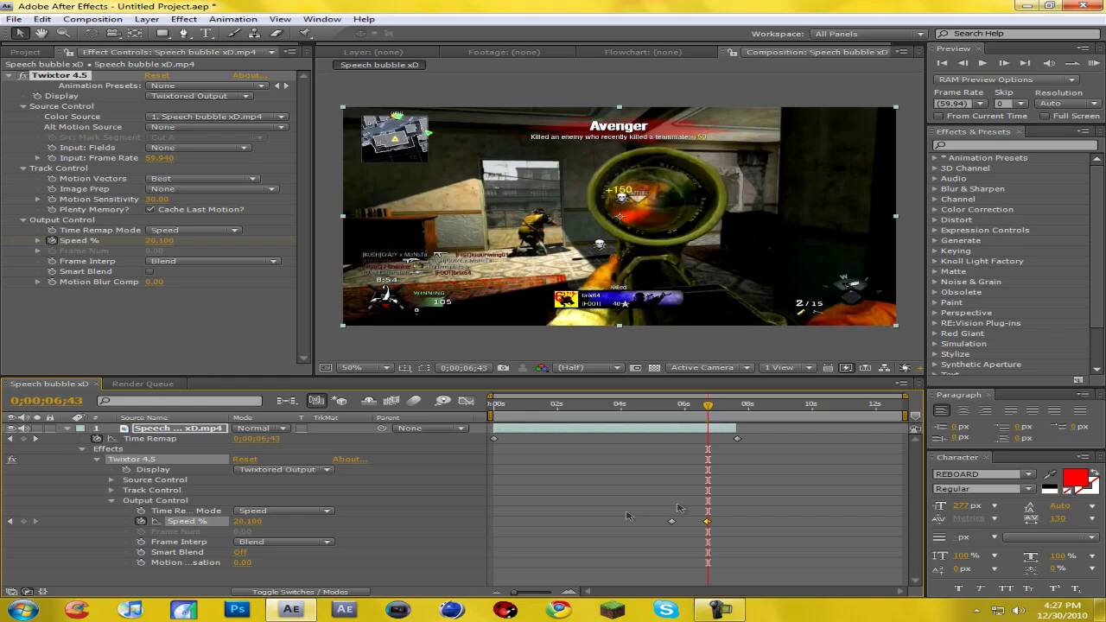
{"action": "left_click", "coordinate": [247, 521]}
{"action": "key", "text": "Return"}
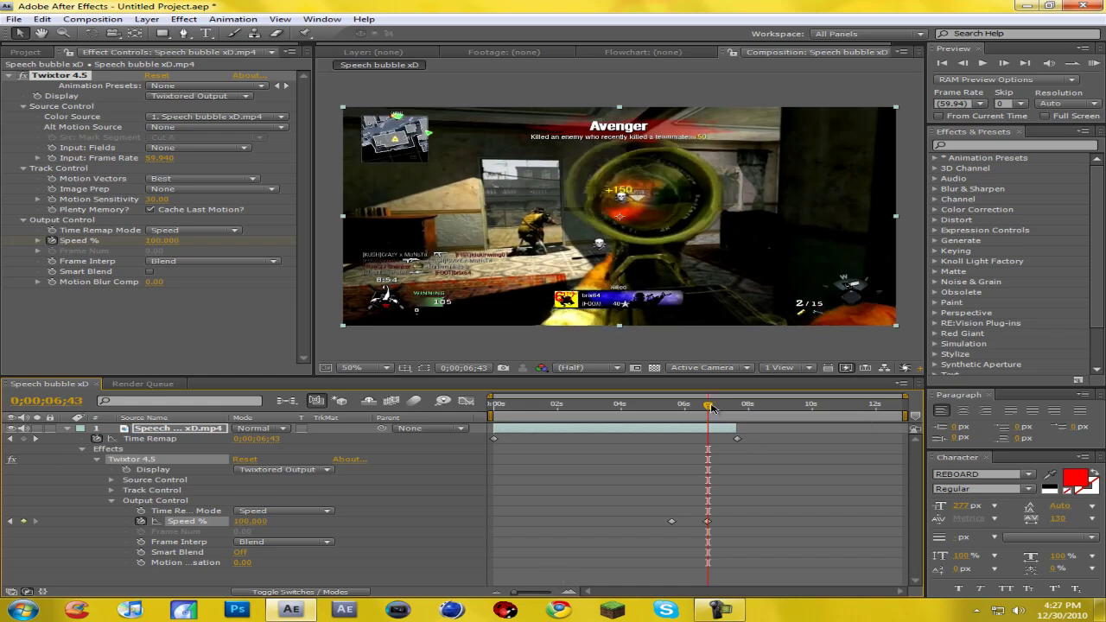
Adjust the gameplay layer's out-point to the last frame with footage.
{"action": "left_click_drag", "start_coordinate": [710, 407], "coordinate": [735, 411]}
{"action": "left_click", "coordinate": [736, 427]}
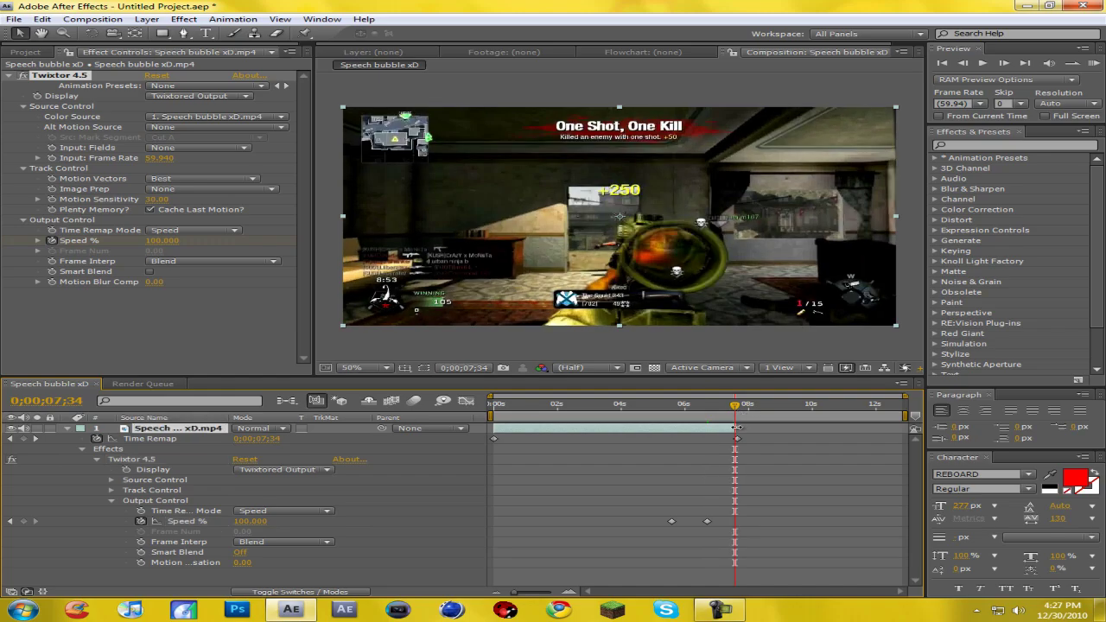
{"action": "left_click_drag", "start_coordinate": [735, 426], "coordinate": [805, 427]}
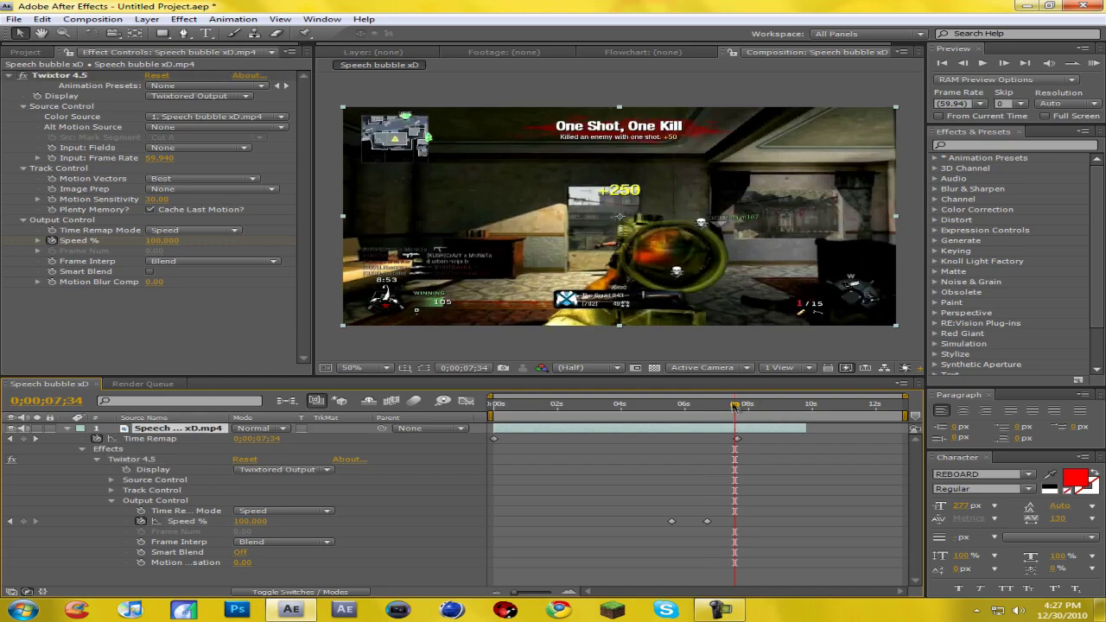
{"action": "left_click_drag", "start_coordinate": [735, 411], "coordinate": [760, 413]}
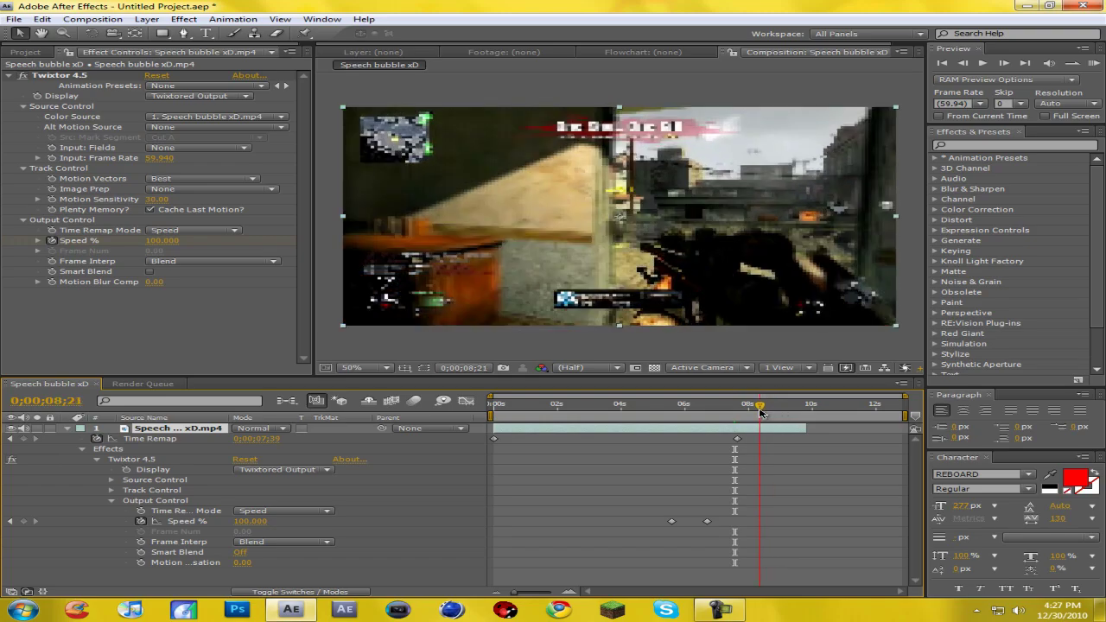
{"action": "key", "text": "space"}
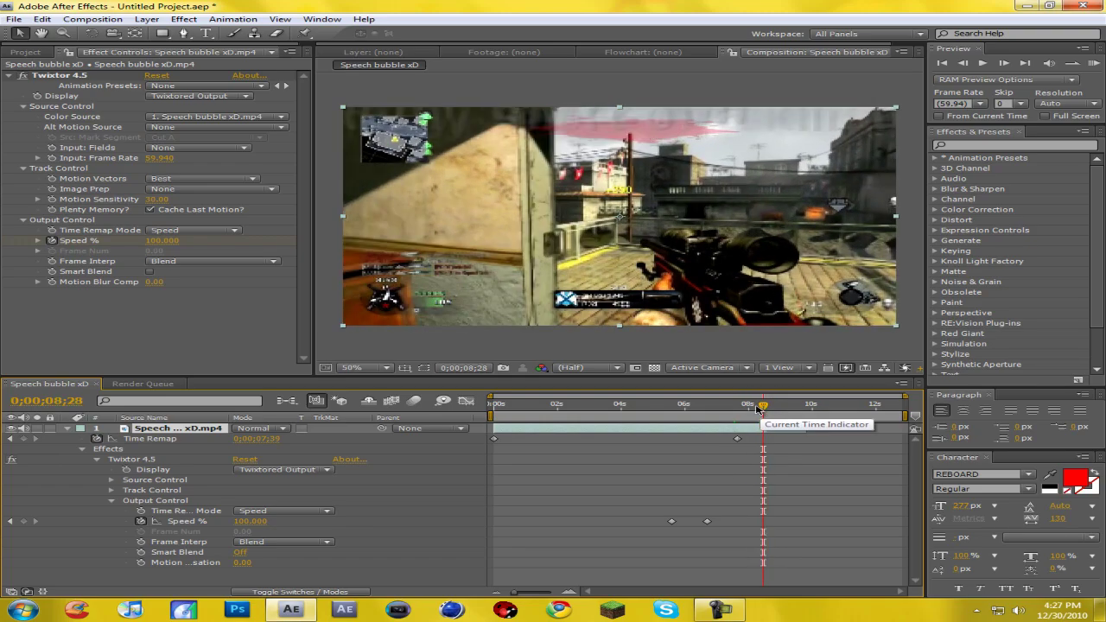
{"action": "key", "text": "Page_Up"}
{"action": "key", "text": "Page_Up"}
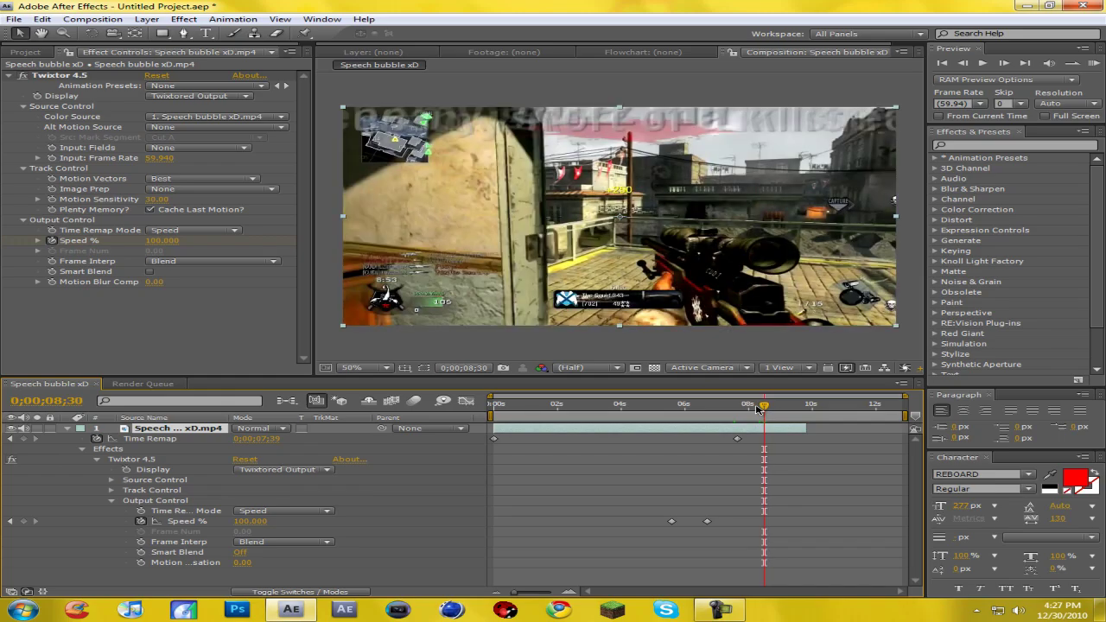
{"action": "left_click_drag", "start_coordinate": [801, 426], "coordinate": [761, 438]}
Preview the slow-motion section starting around 5 seconds.
{"action": "left_click_drag", "start_coordinate": [765, 407], "coordinate": [670, 418]}
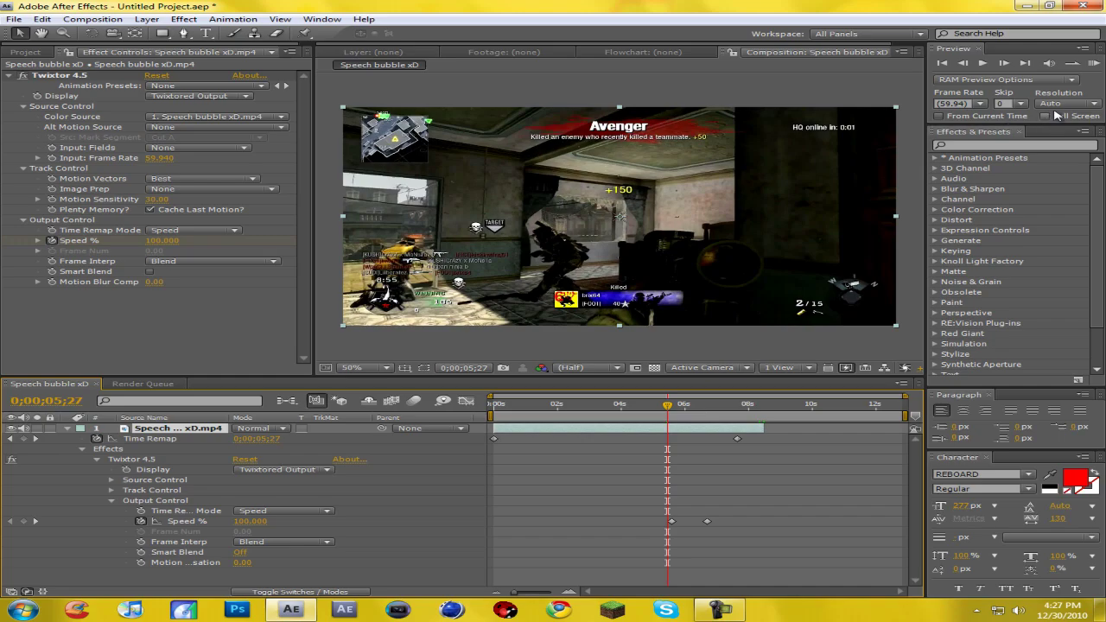
{"action": "left_click", "coordinate": [1093, 62]}
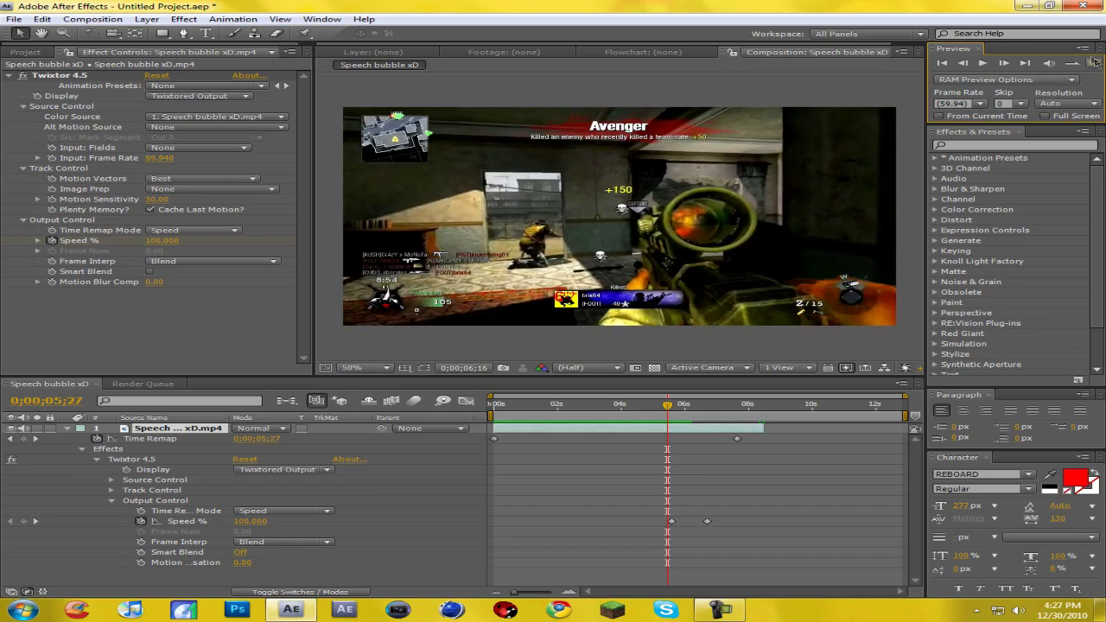
{"action": "left_click", "coordinate": [658, 407]}
{"action": "left_click_drag", "start_coordinate": [657, 407], "coordinate": [684, 406]}
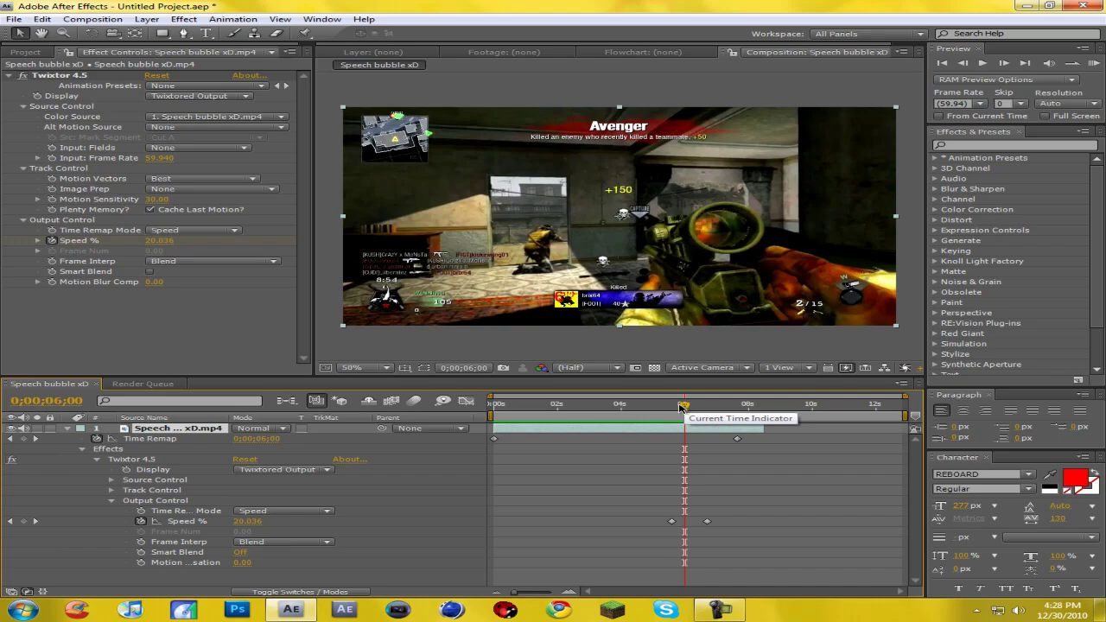
Enable motion blur and set the gameplay layer's frame blending to Pixel Motion.
{"action": "left_click", "coordinate": [418, 401]}
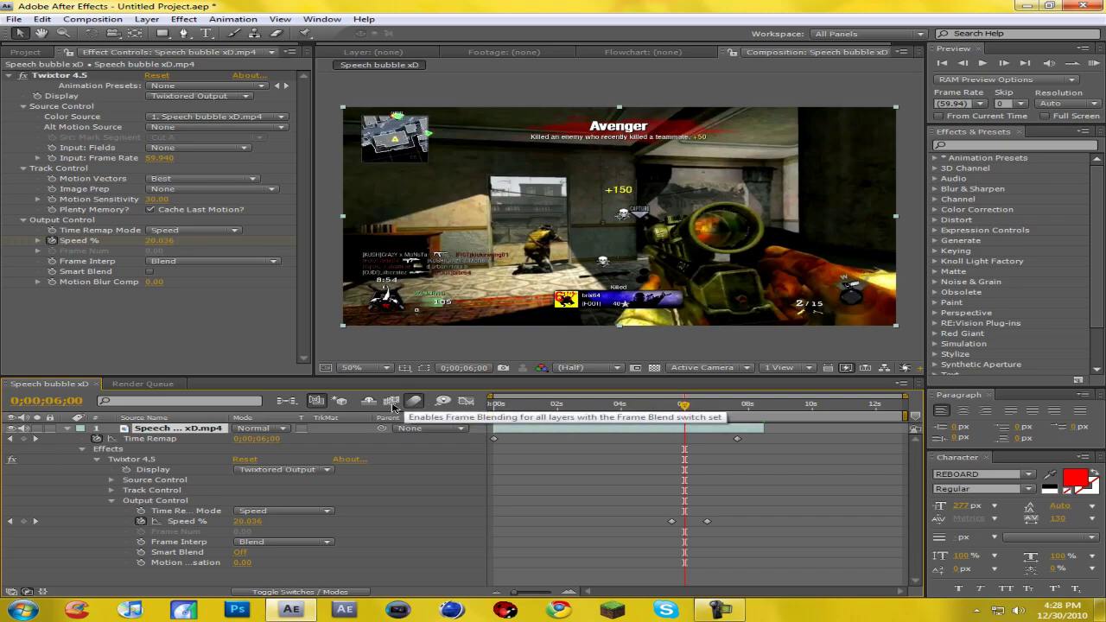
{"action": "right_click", "coordinate": [196, 431]}
{"action": "right_click", "coordinate": [175, 432]}
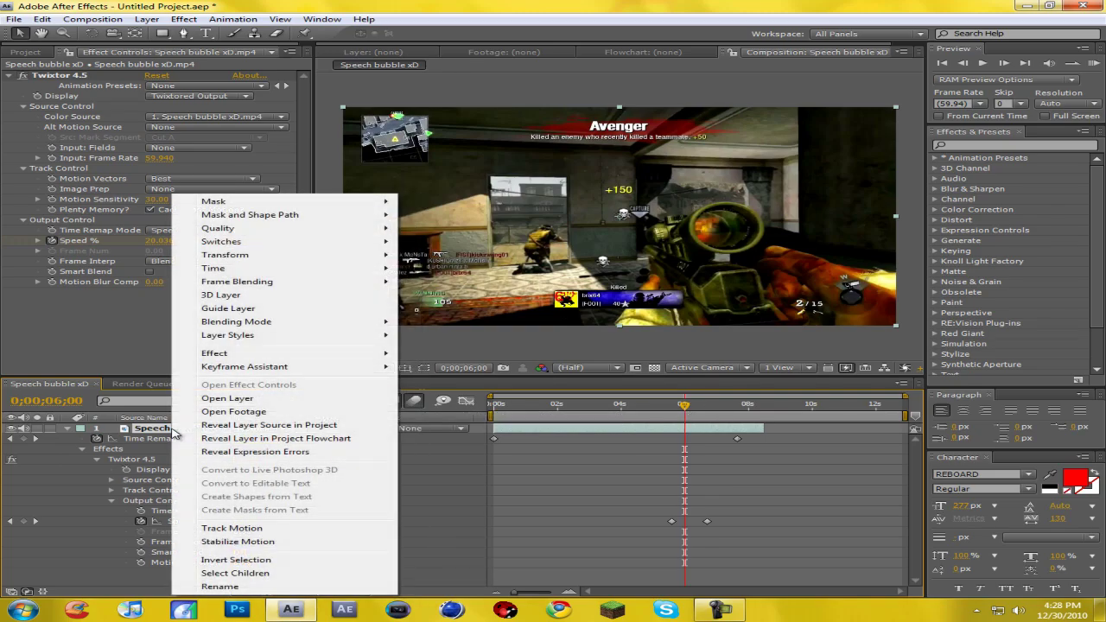
{"action": "mouse_move", "coordinate": [309, 284]}
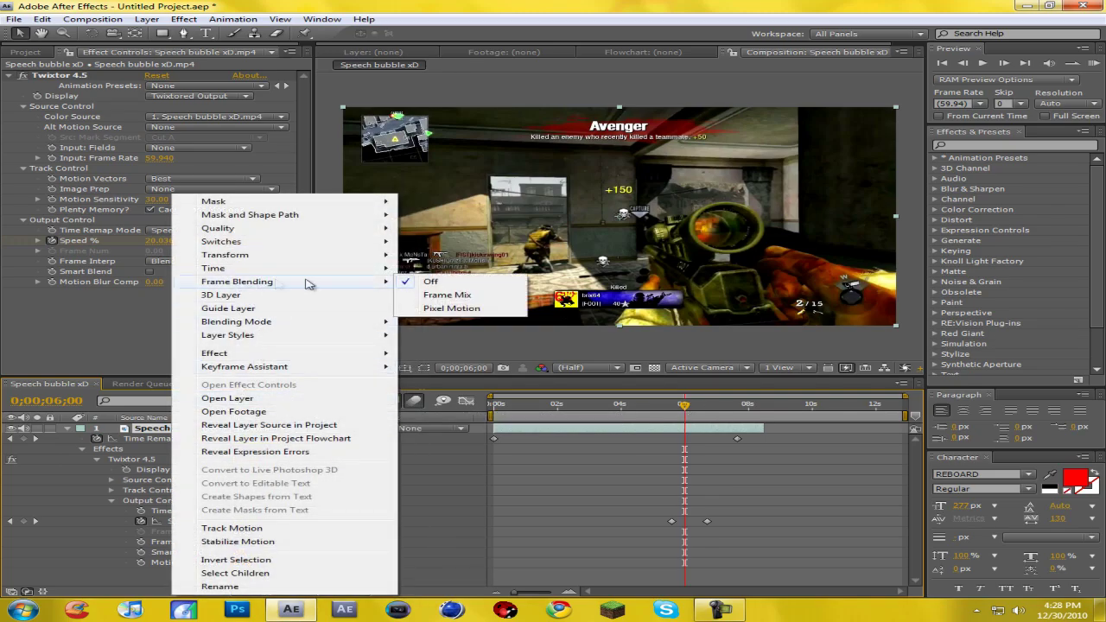
{"action": "left_click", "coordinate": [474, 309]}
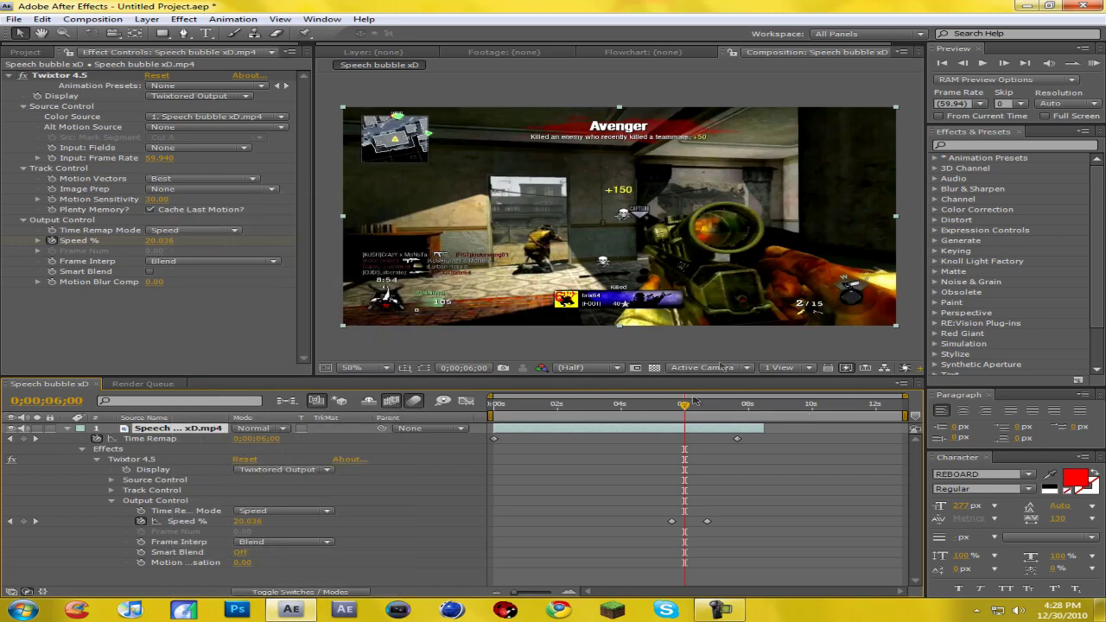
Preview the blended slow motion near 5 seconds, then collapse the layer's properties.
{"action": "left_click", "coordinate": [1094, 64]}
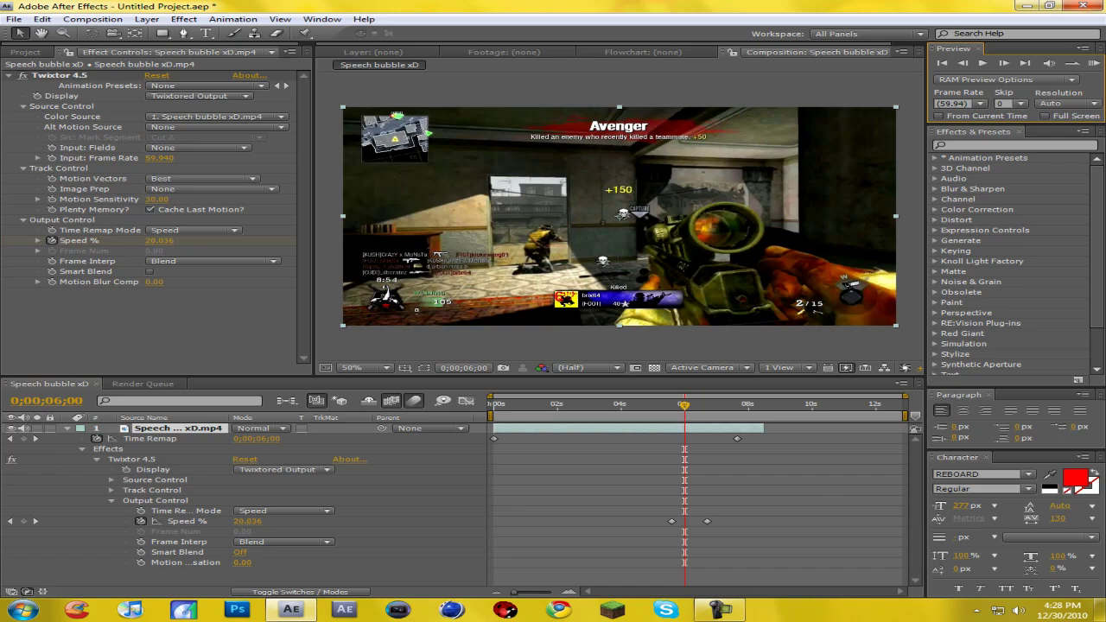
{"action": "left_click", "coordinate": [1094, 63]}
{"action": "left_click", "coordinate": [735, 612]}
{"action": "left_click", "coordinate": [736, 611]}
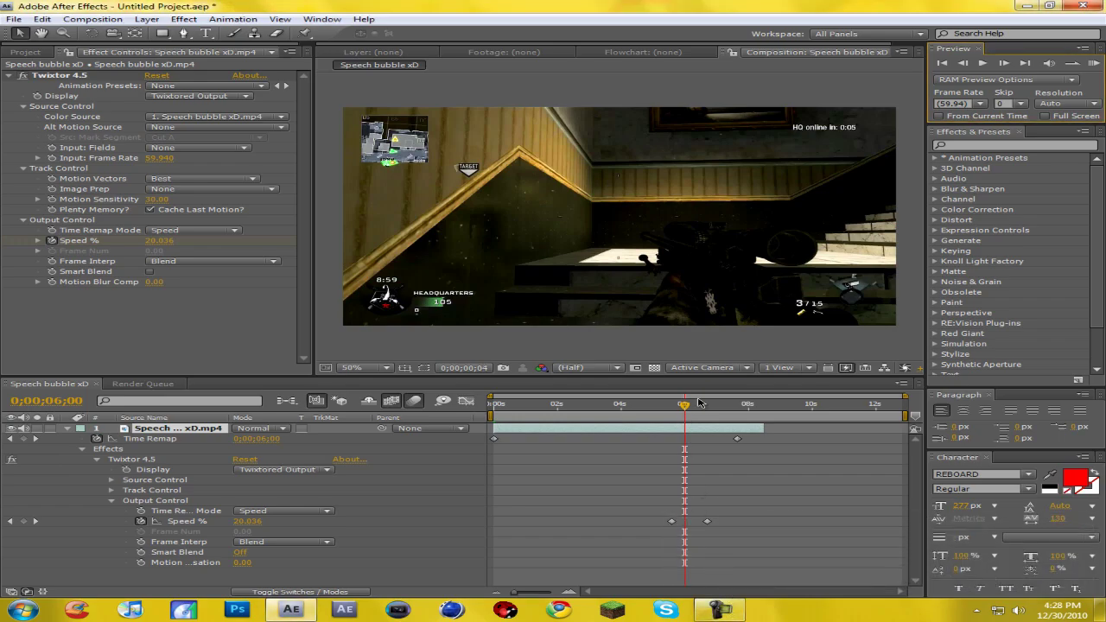
{"action": "left_click", "coordinate": [682, 407]}
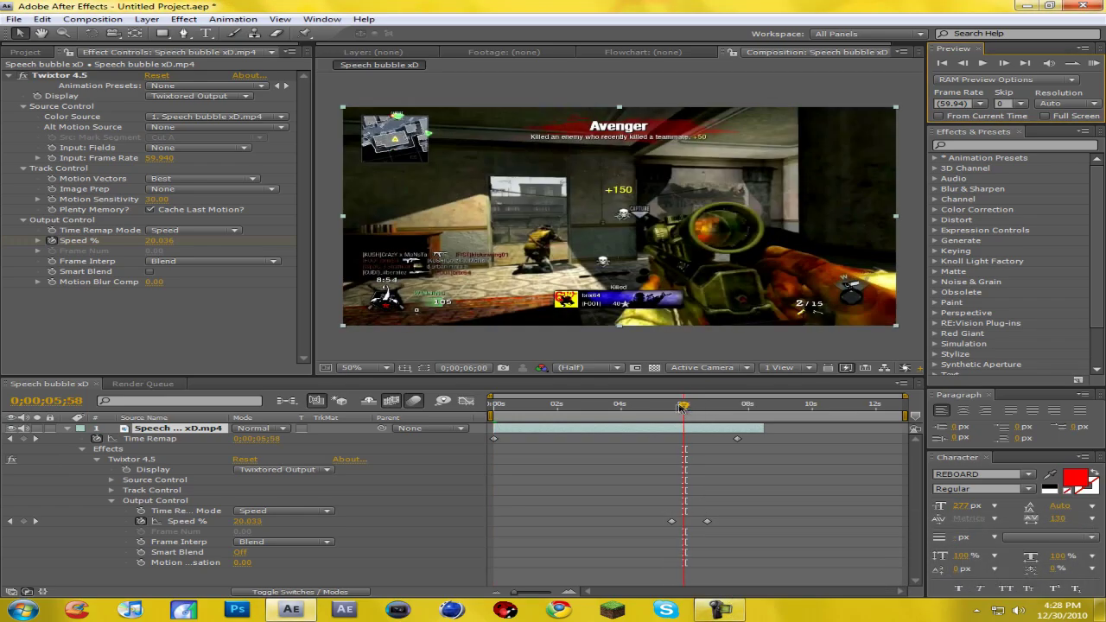
{"action": "key", "text": "Page_Up"}
{"action": "key", "text": "Page_Up"}
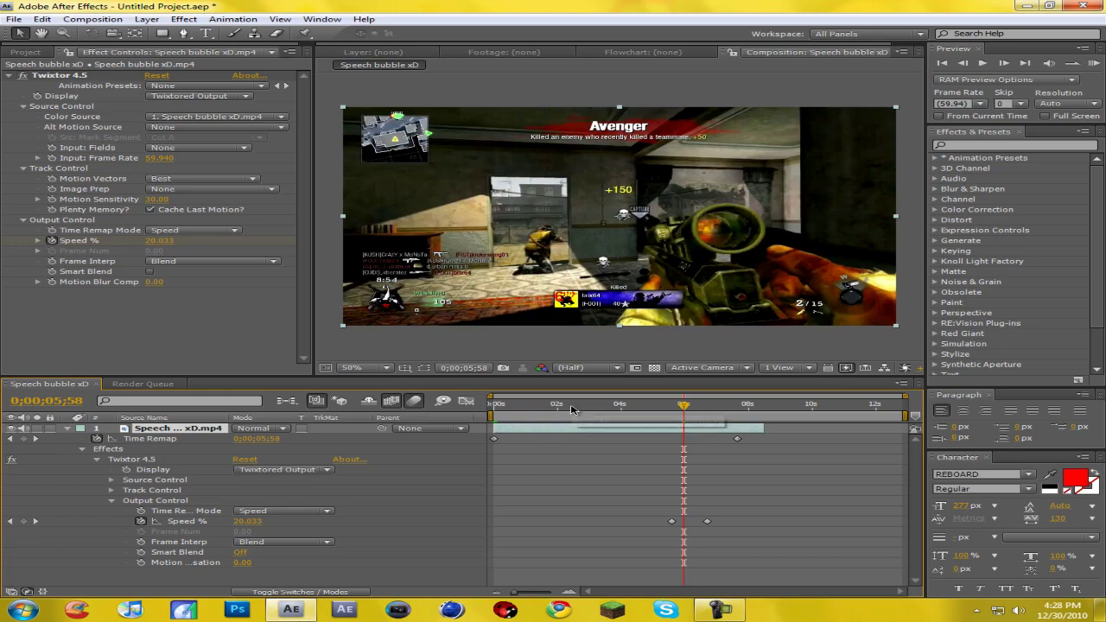
{"action": "left_click_drag", "start_coordinate": [682, 405], "coordinate": [652, 406]}
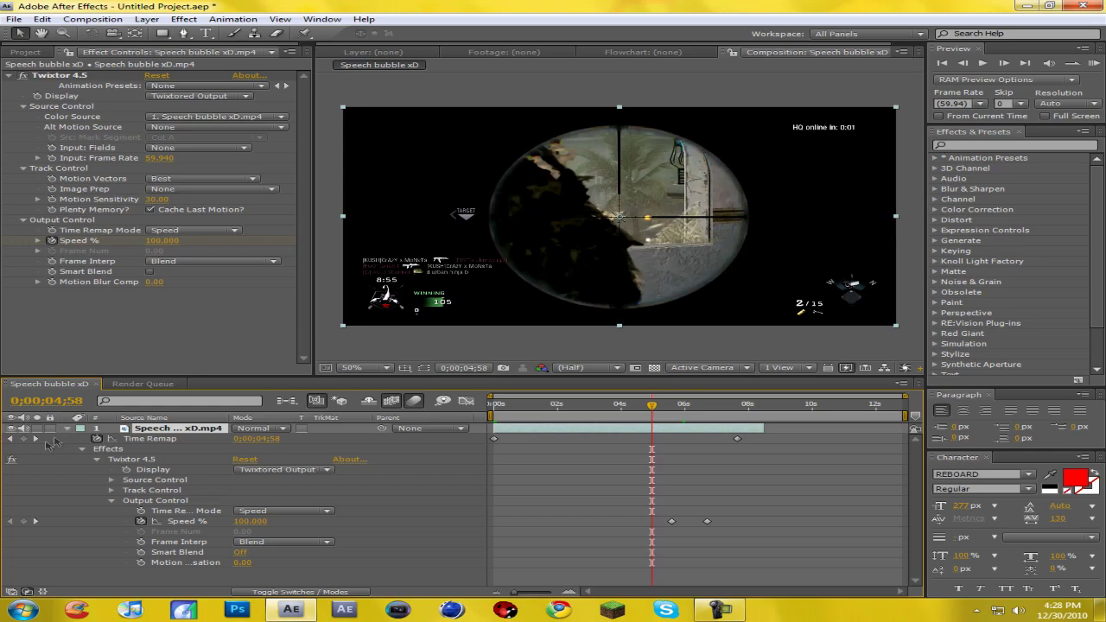
{"action": "left_click", "coordinate": [85, 449]}
{"action": "left_click", "coordinate": [68, 429]}
Add a new black solid layer, Black Solid 1, above the clip.
{"action": "left_click", "coordinate": [144, 19]}
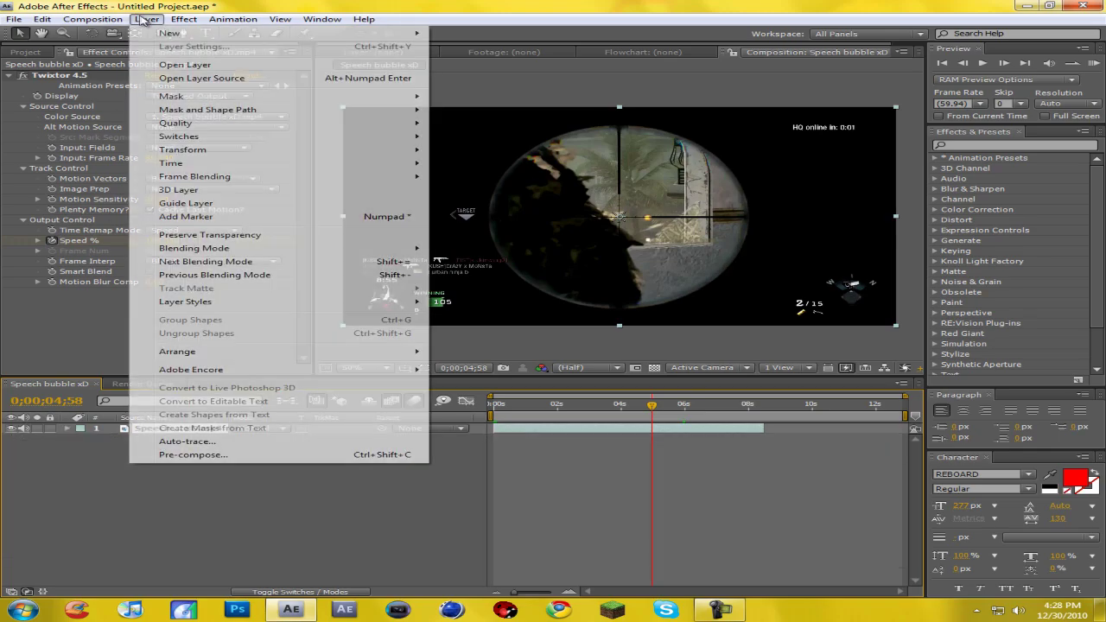
{"action": "mouse_move", "coordinate": [190, 35]}
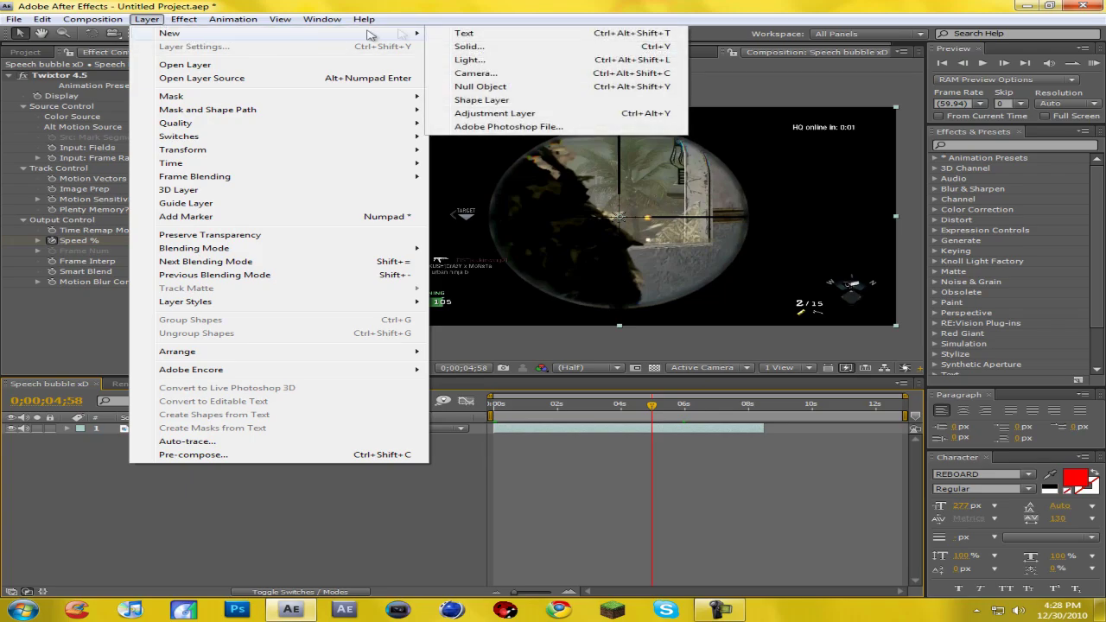
{"action": "left_click", "coordinate": [511, 44]}
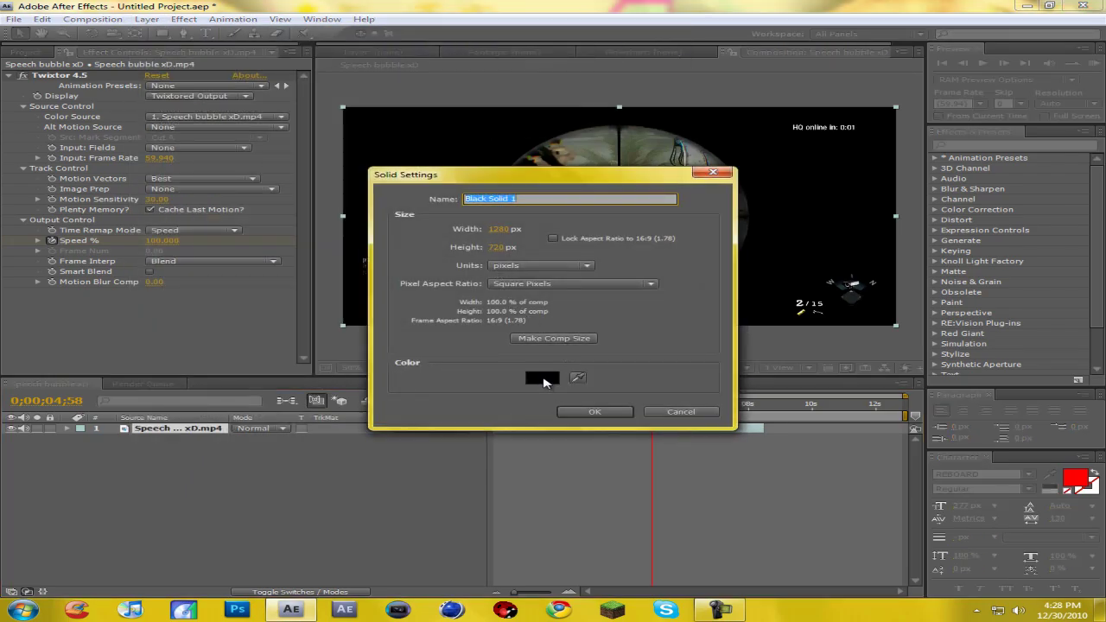
{"action": "left_click", "coordinate": [595, 412]}
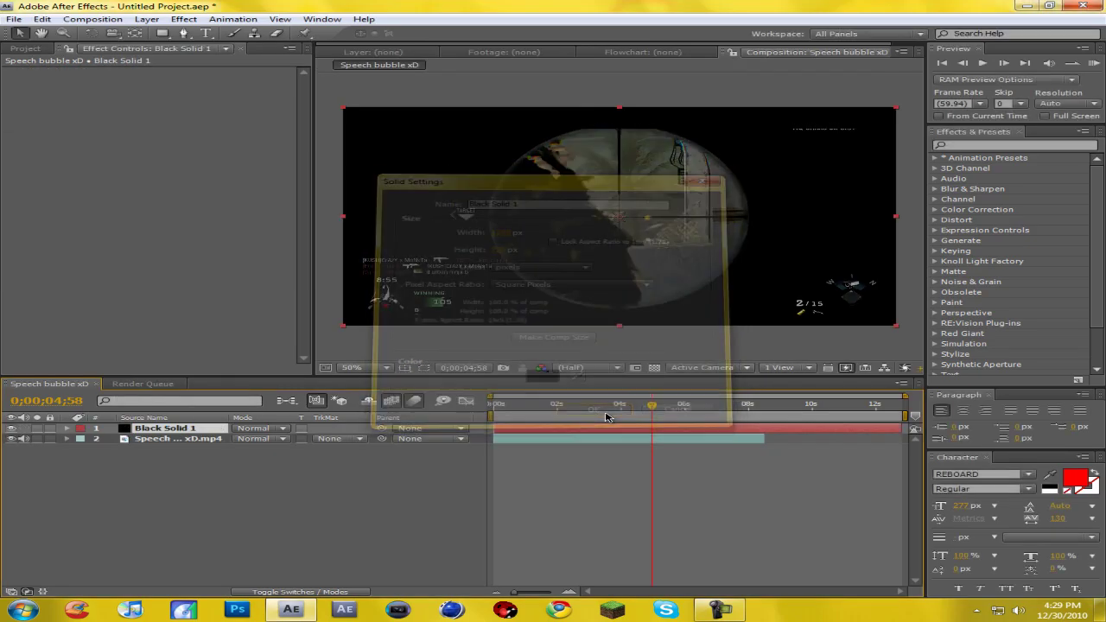
Draw a closed, curved speech-bubble mask on the solid with the Pen tool.
{"action": "left_click", "coordinate": [185, 33]}
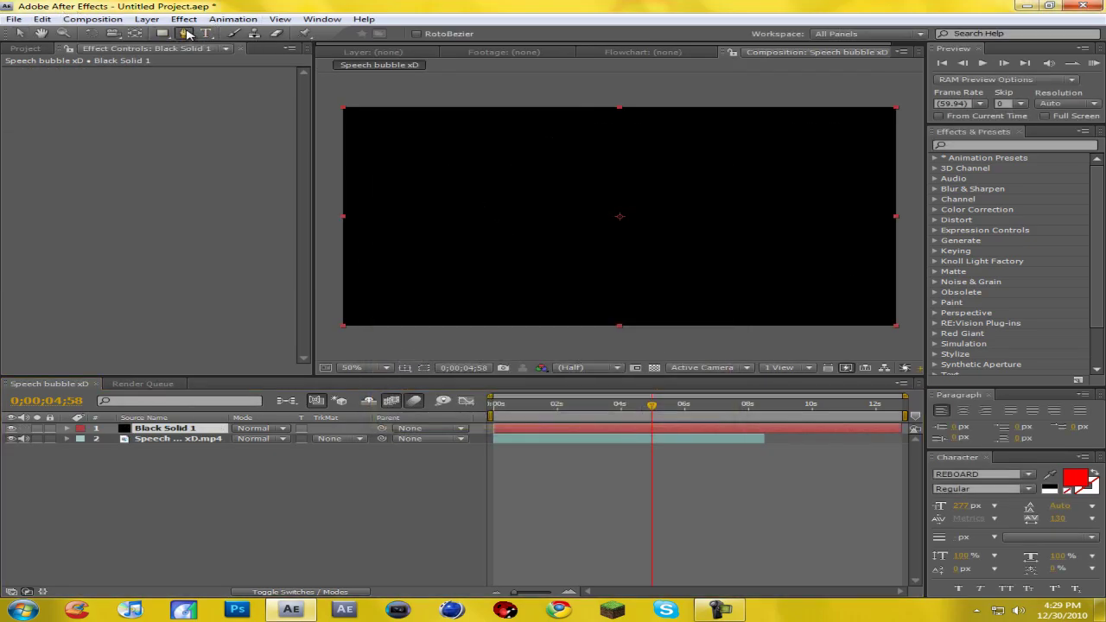
{"action": "left_click", "coordinate": [626, 213]}
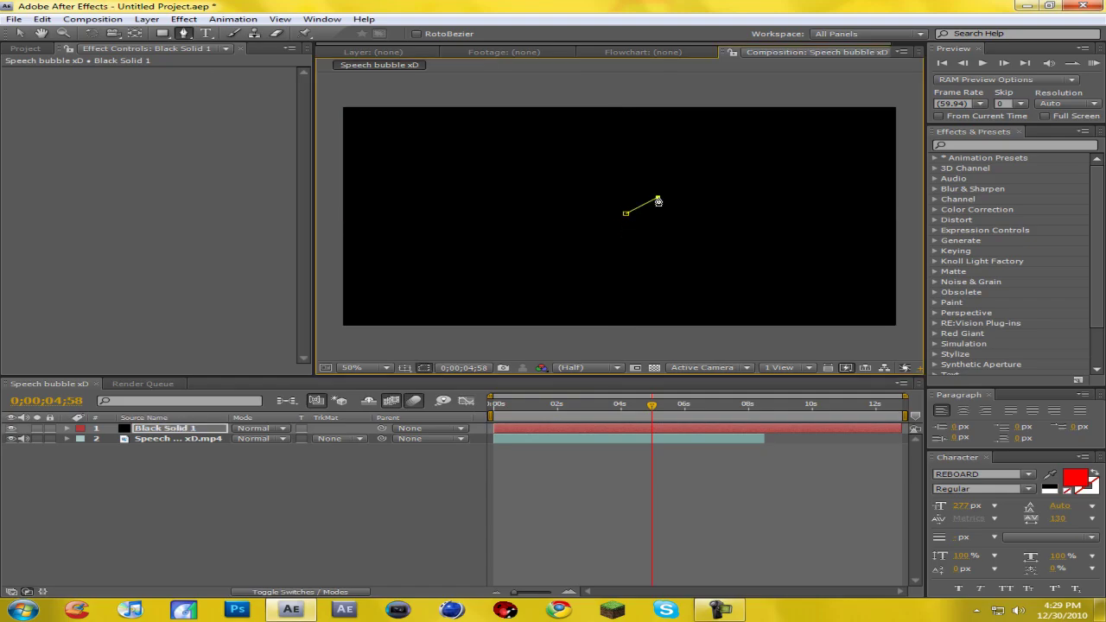
{"action": "left_click_drag", "start_coordinate": [672, 157], "coordinate": [748, 150]}
{"action": "left_click", "coordinate": [723, 144]}
{"action": "key", "text": "ctrl+z"}
{"action": "left_click", "coordinate": [713, 147]}
{"action": "left_click_drag", "start_coordinate": [722, 146], "coordinate": [751, 176]}
{"action": "left_click", "coordinate": [734, 198]}
{"action": "left_click_drag", "start_coordinate": [733, 199], "coordinate": [719, 205]}
{"action": "left_click", "coordinate": [682, 203]}
{"action": "key", "text": "ctrl+z"}
{"action": "left_click", "coordinate": [680, 205]}
{"action": "left_click", "coordinate": [627, 216]}
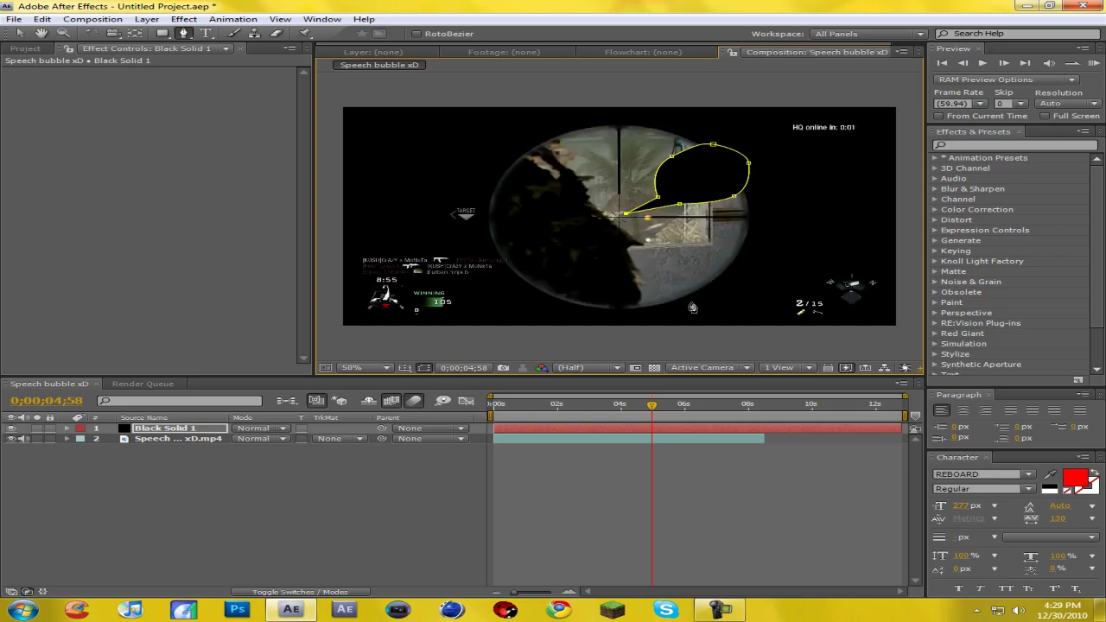
Shift the bubble mask about 70 px left and return to an earlier frame.
{"action": "left_click", "coordinate": [21, 34]}
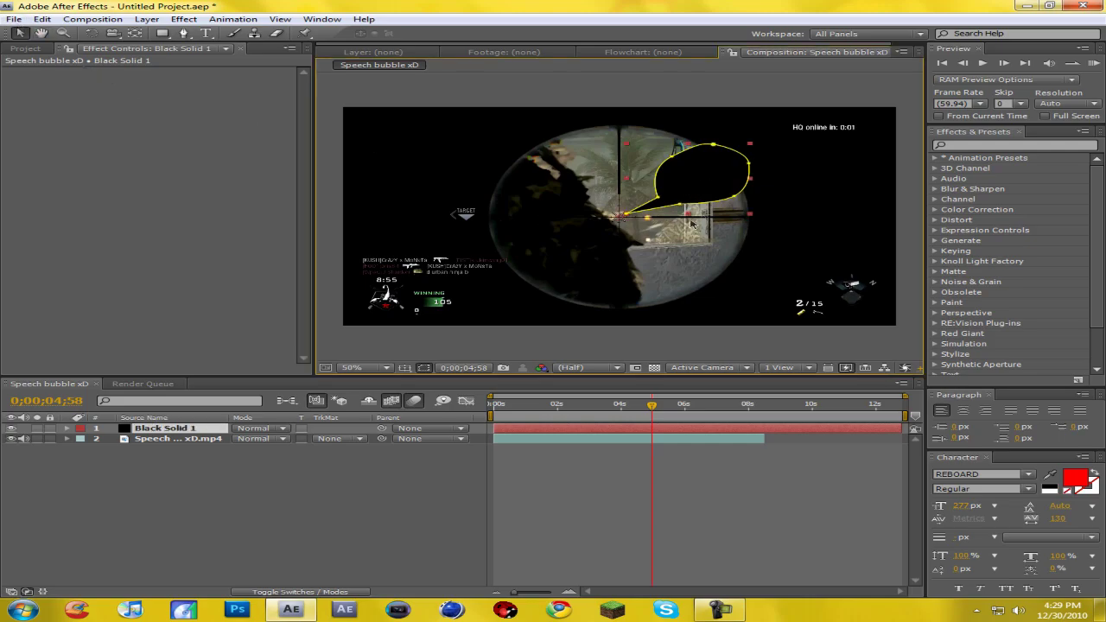
{"action": "double_click", "coordinate": [734, 178]}
{"action": "left_click_drag", "start_coordinate": [734, 178], "coordinate": [674, 174]}
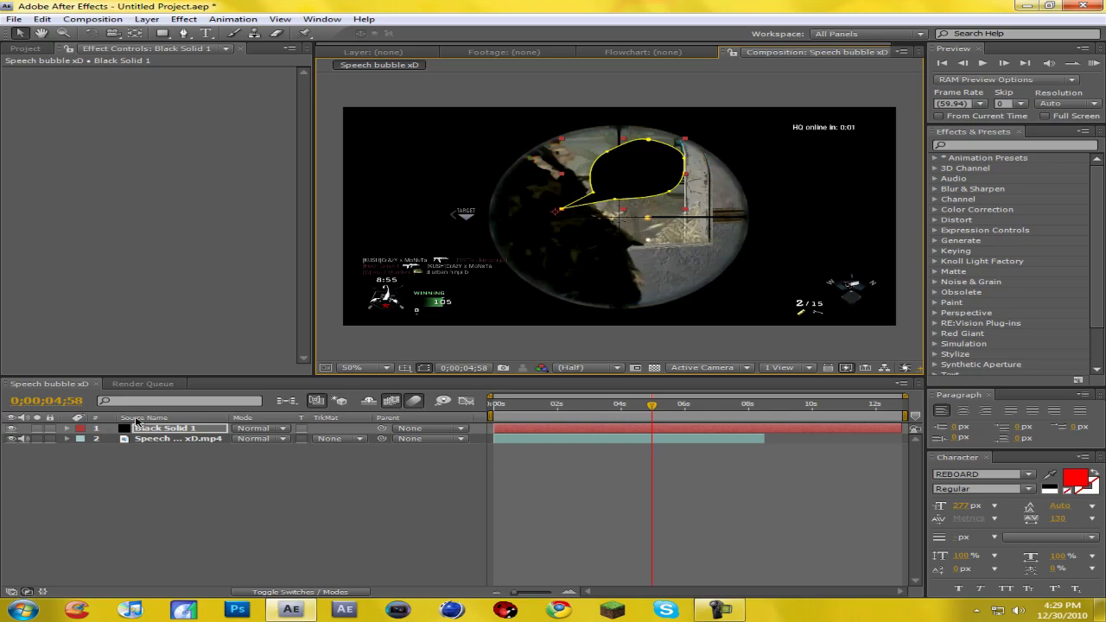
{"action": "left_click_drag", "start_coordinate": [653, 404], "coordinate": [581, 406]}
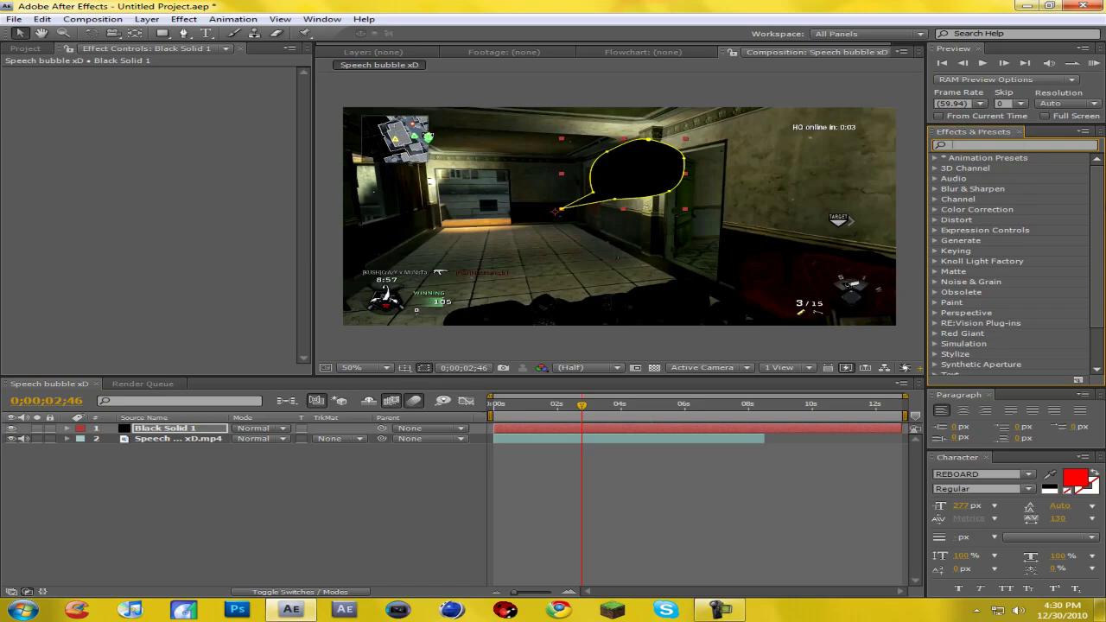
Apply the Scribble effect to Black Solid 1 and preview it.
{"action": "type", "text": "Scribl"}
{"action": "type", "text": "le"}
{"action": "mouse_move", "coordinate": [987, 168]}
{"action": "left_mouse_down"}
{"action": "mouse_move", "coordinate": [975, 181]}
{"action": "mouse_move", "coordinate": [640, 171]}
{"action": "left_mouse_up"}
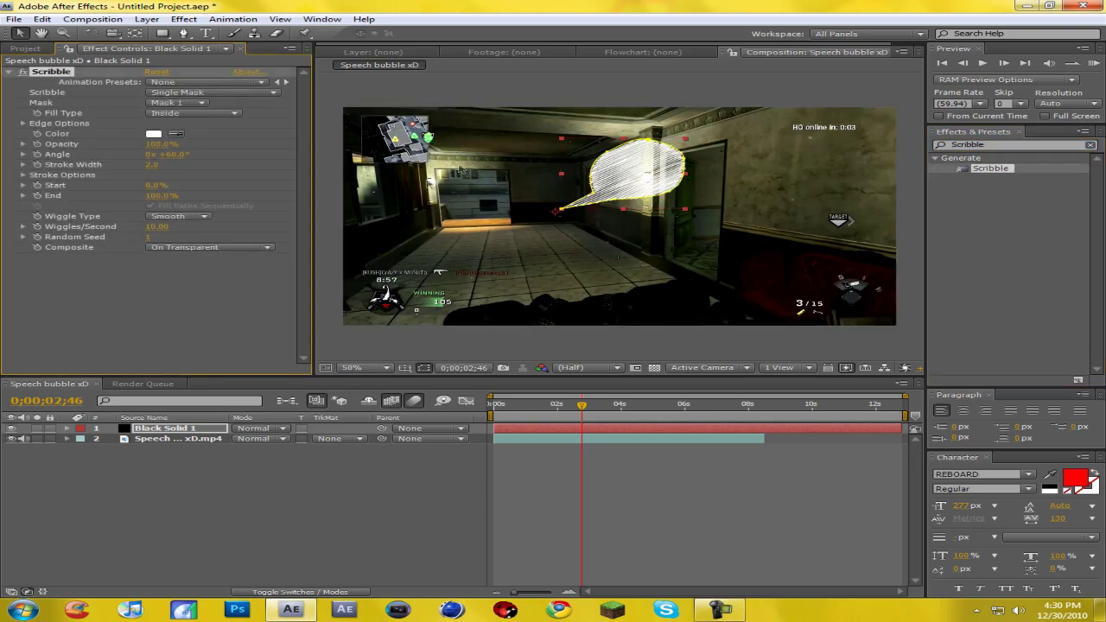
{"action": "left_click", "coordinate": [1093, 63]}
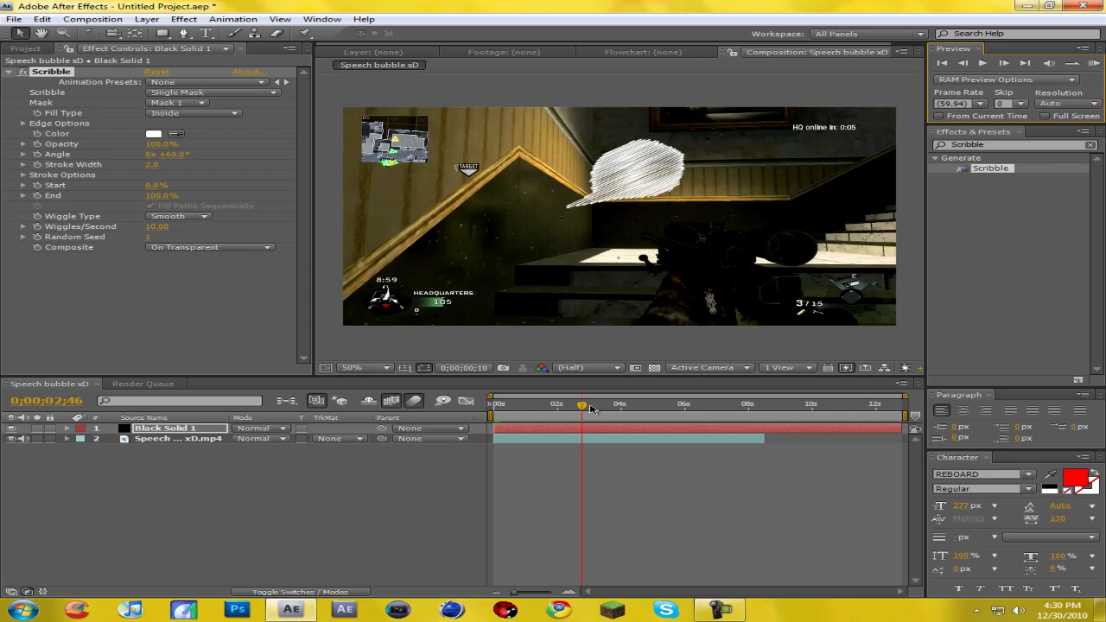
{"action": "left_click_drag", "start_coordinate": [591, 408], "coordinate": [543, 408]}
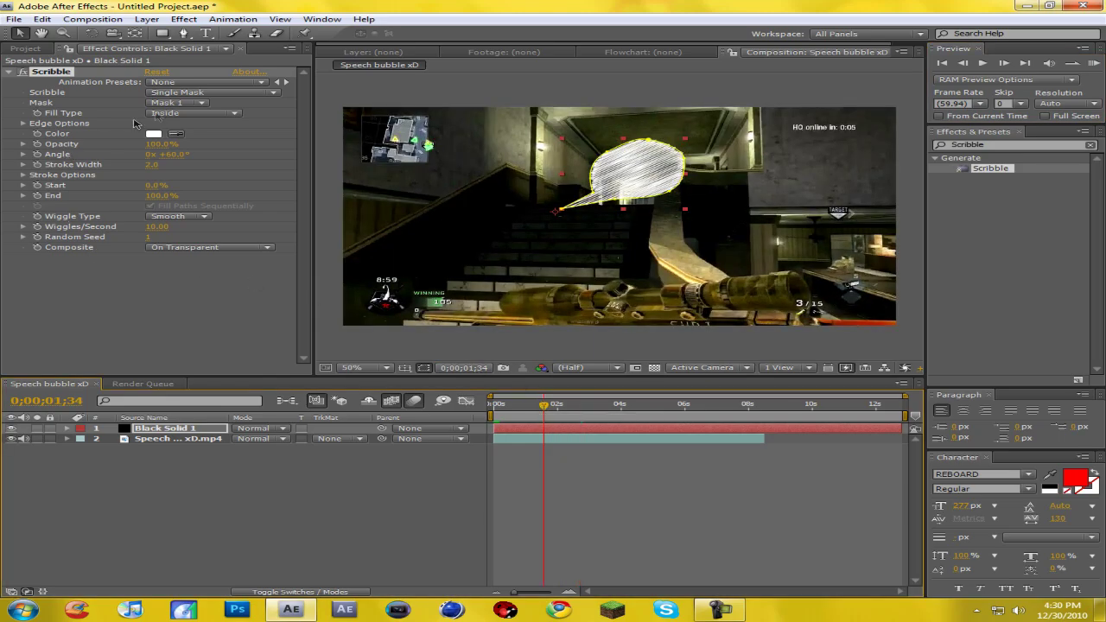
Set Scribble's Random Seed to 2 and Wiggles/Second to 12, then play from about 5;30.
{"action": "left_click", "coordinate": [149, 238]}
{"action": "type", "text": "2"}
{"action": "key", "text": "Return"}
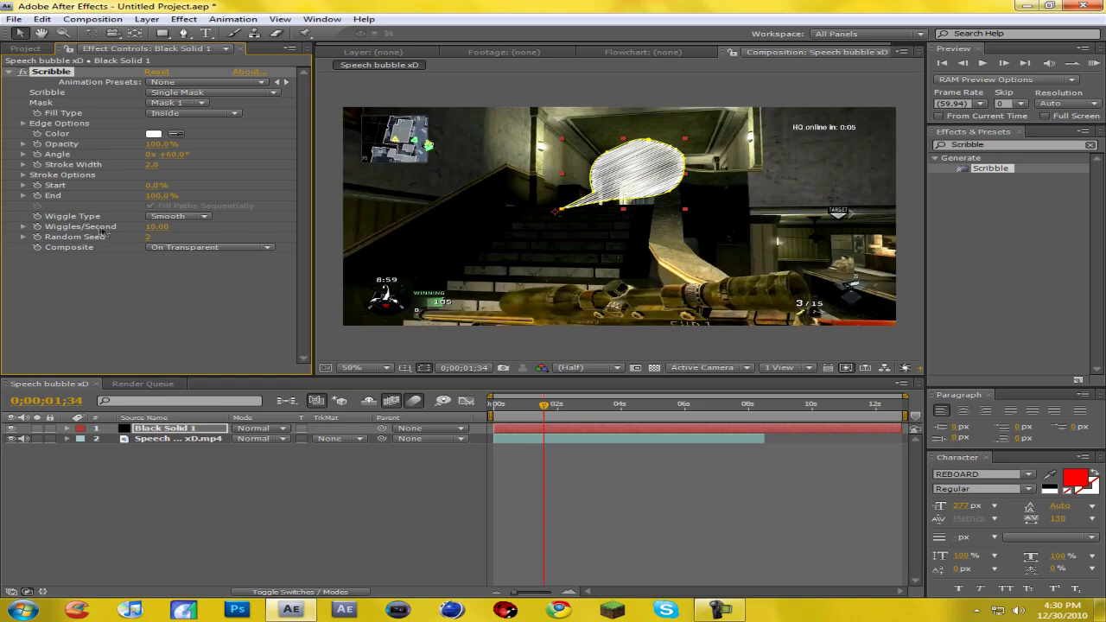
{"action": "left_click", "coordinate": [156, 226]}
{"action": "type", "text": "12"}
{"action": "key", "text": "Return"}
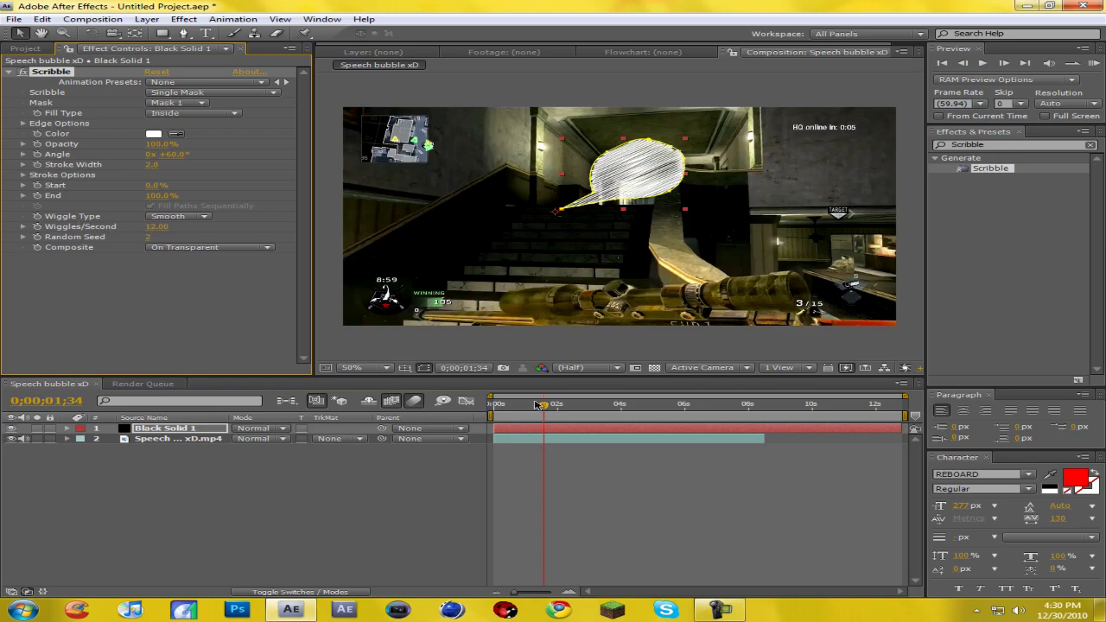
{"action": "left_click_drag", "start_coordinate": [545, 406], "coordinate": [670, 407]}
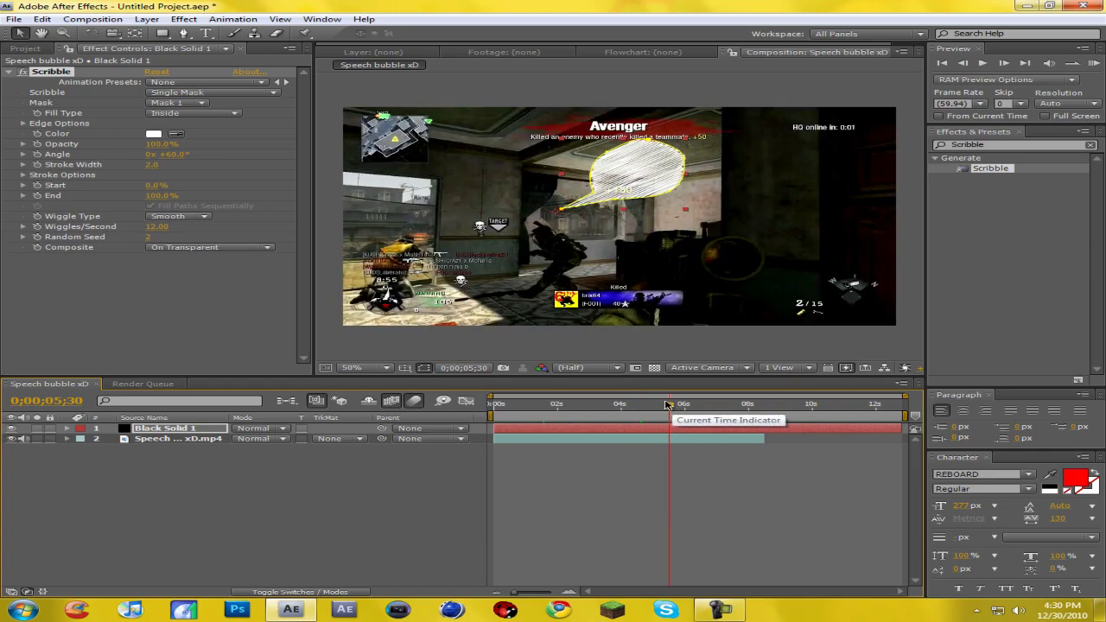
{"action": "left_click_drag", "start_coordinate": [667, 404], "coordinate": [669, 405]}
{"action": "key", "text": "space"}
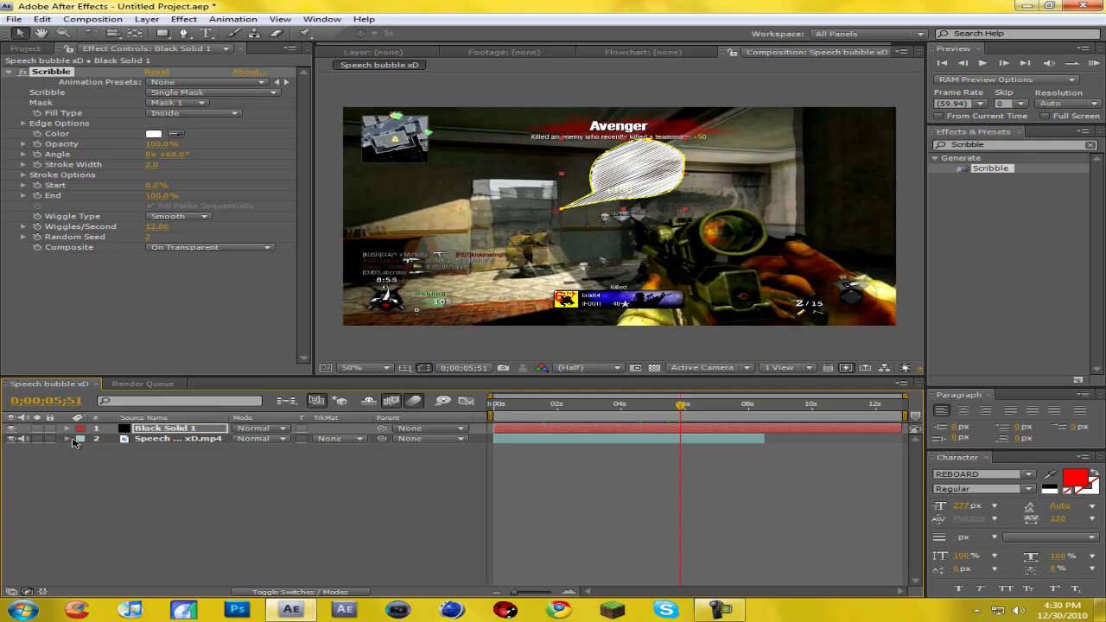
Keyframe Black Solid 1's Opacity at 0% at 0;00;05;35.
{"action": "left_click", "coordinate": [68, 439]}
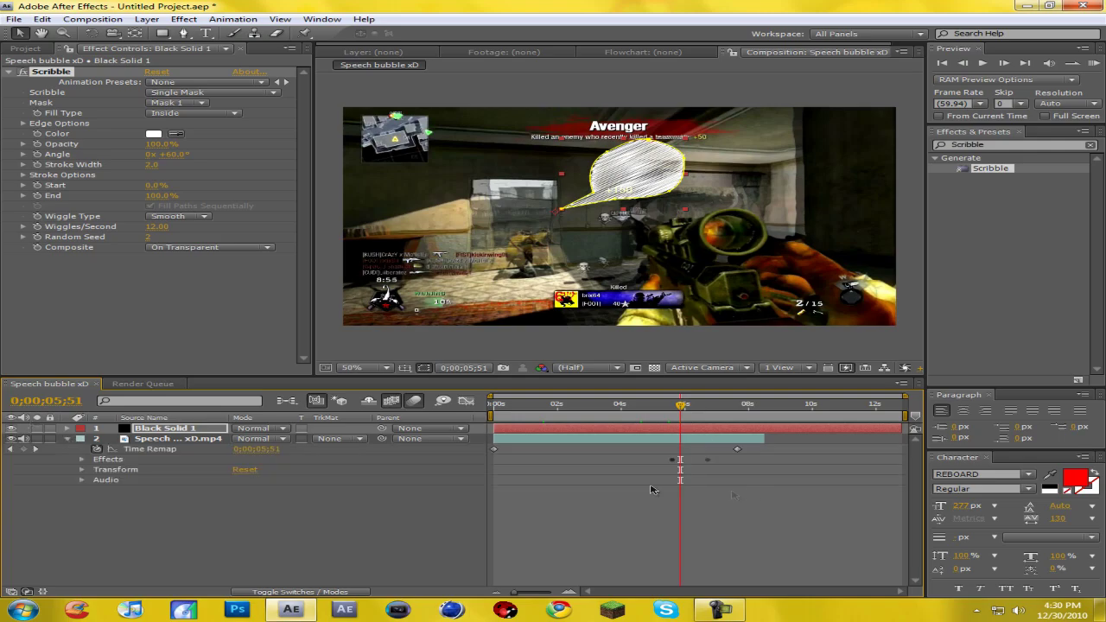
{"action": "left_click", "coordinate": [680, 407]}
{"action": "left_click_drag", "start_coordinate": [680, 407], "coordinate": [669, 407]}
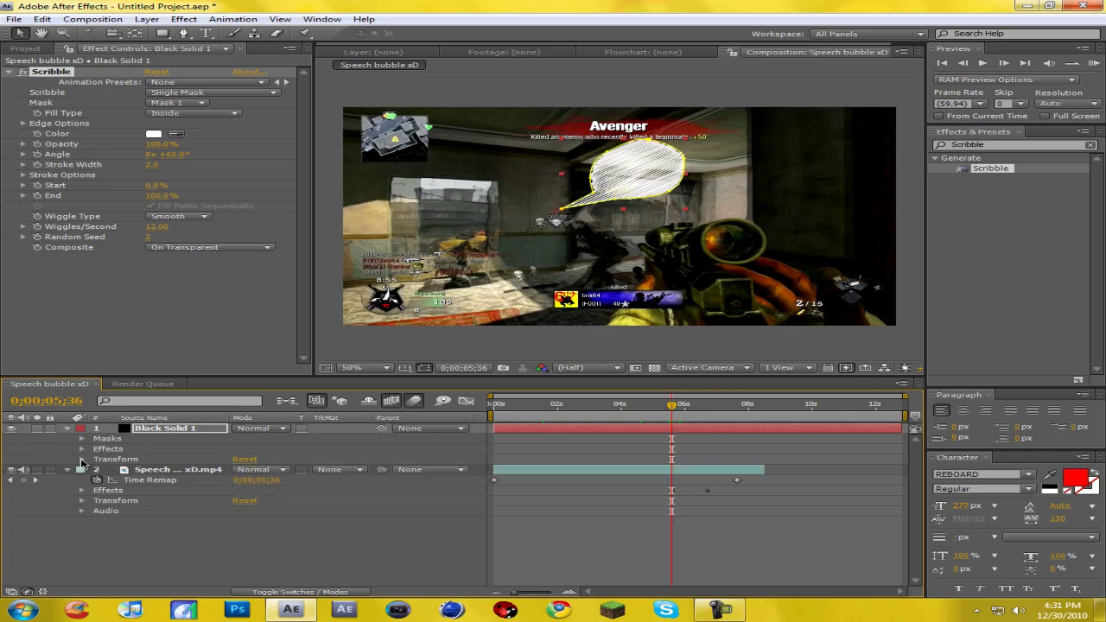
{"action": "left_click", "coordinate": [83, 459]}
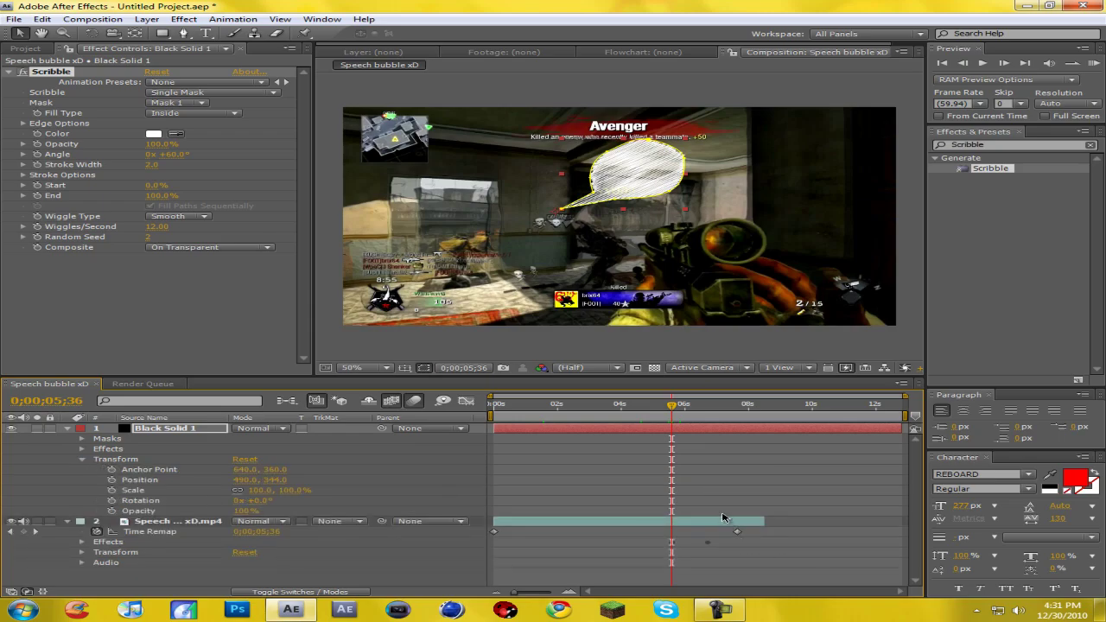
{"action": "key", "text": "Page_Up"}
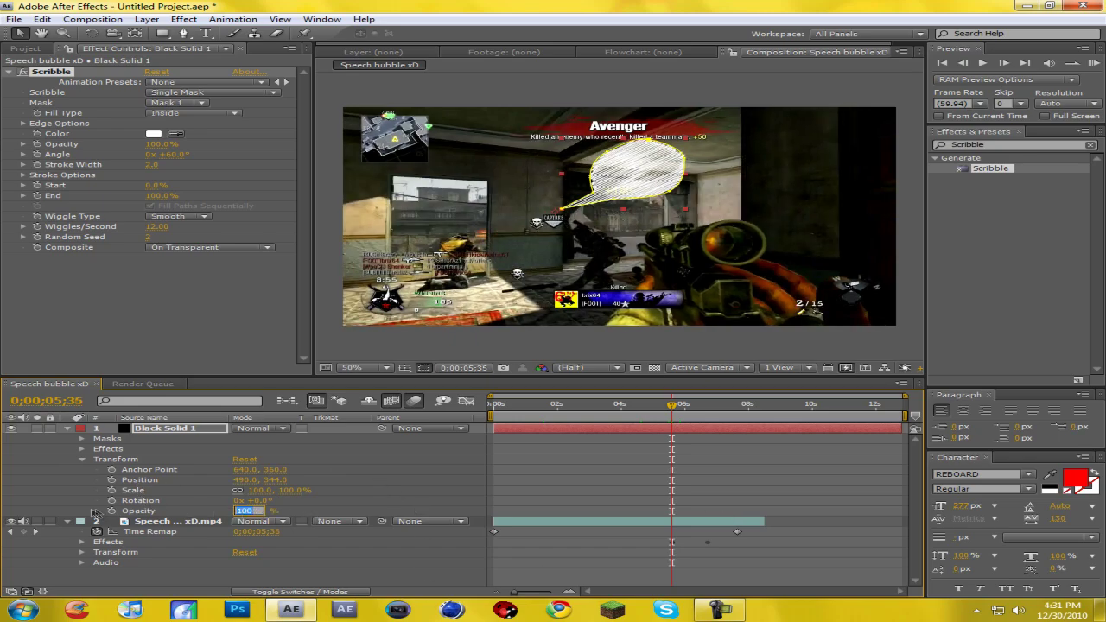
{"action": "left_click", "coordinate": [110, 511]}
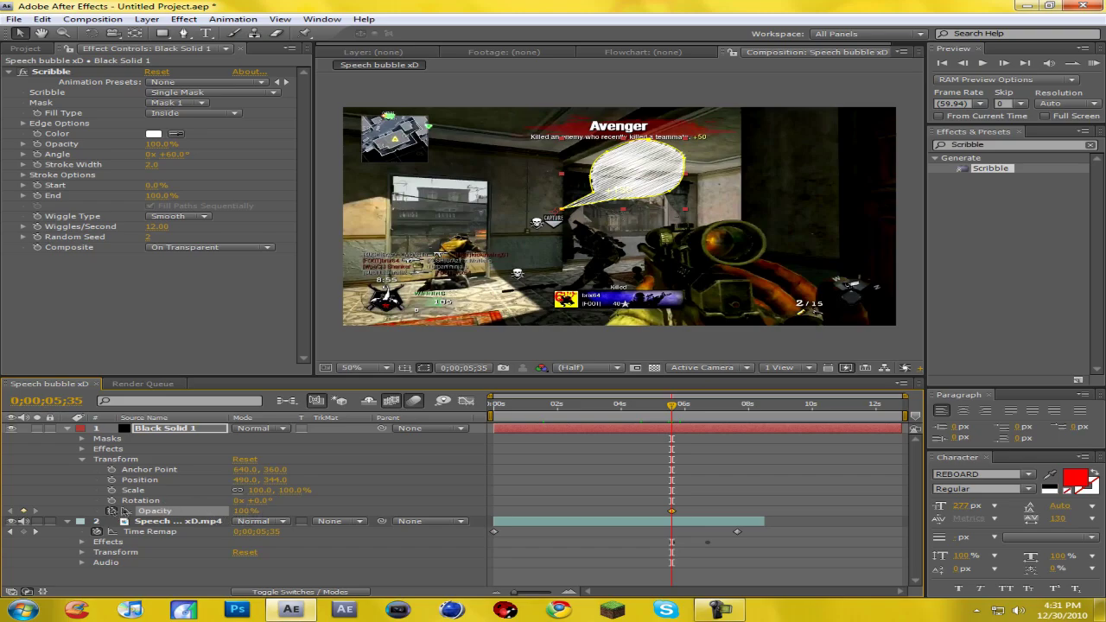
{"action": "left_click", "coordinate": [244, 510]}
{"action": "type", "text": "0"}
{"action": "key", "text": "Return"}
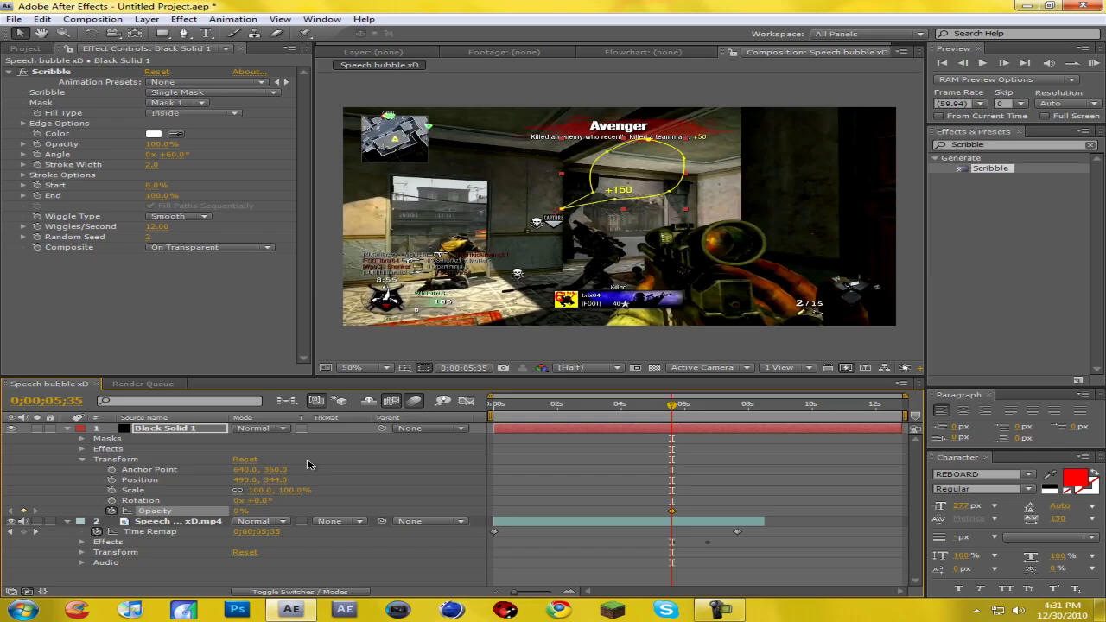
Add a 100% Opacity keyframe at 0;00;05;37 and move the bubble to 316, 420.
{"action": "key", "text": "Page_Down"}
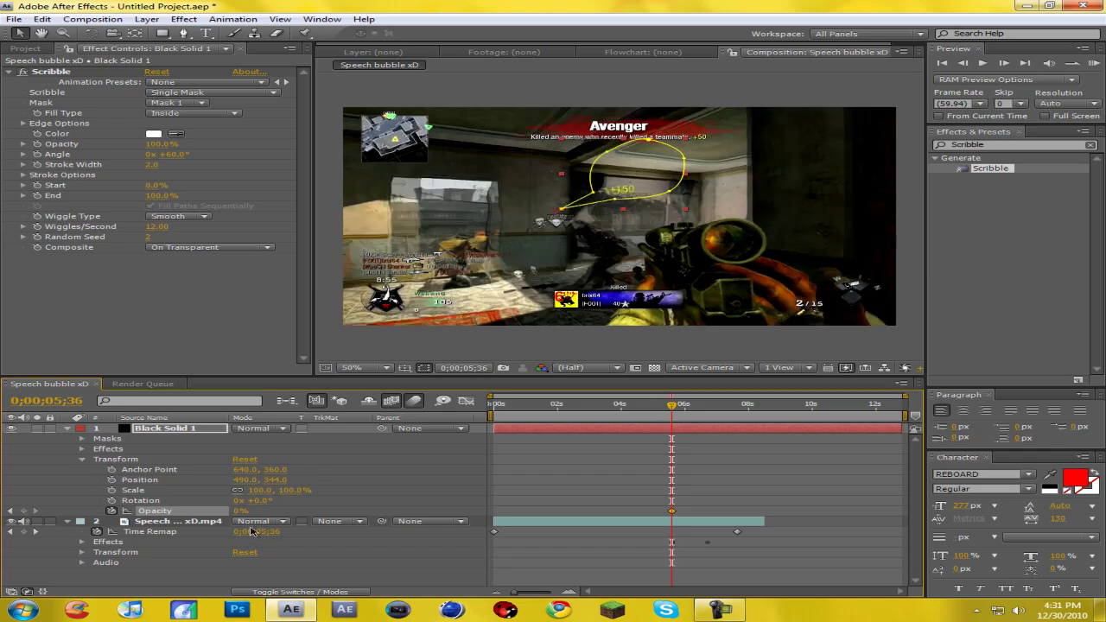
{"action": "key", "text": "Page_Down"}
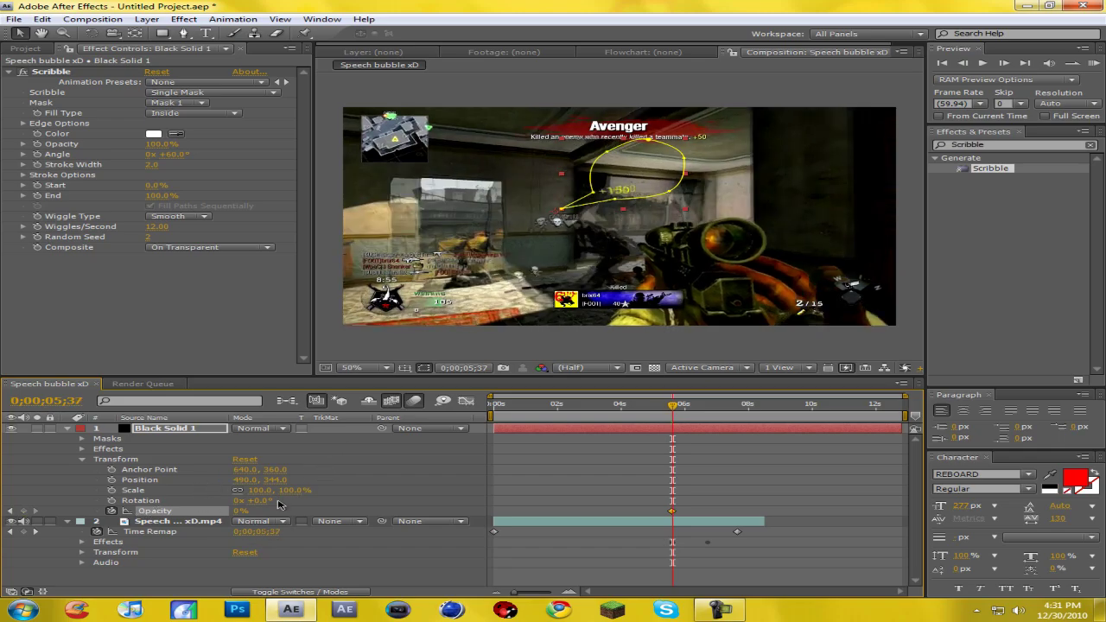
{"action": "left_click", "coordinate": [237, 509]}
{"action": "type", "text": "100"}
{"action": "key", "text": "Return"}
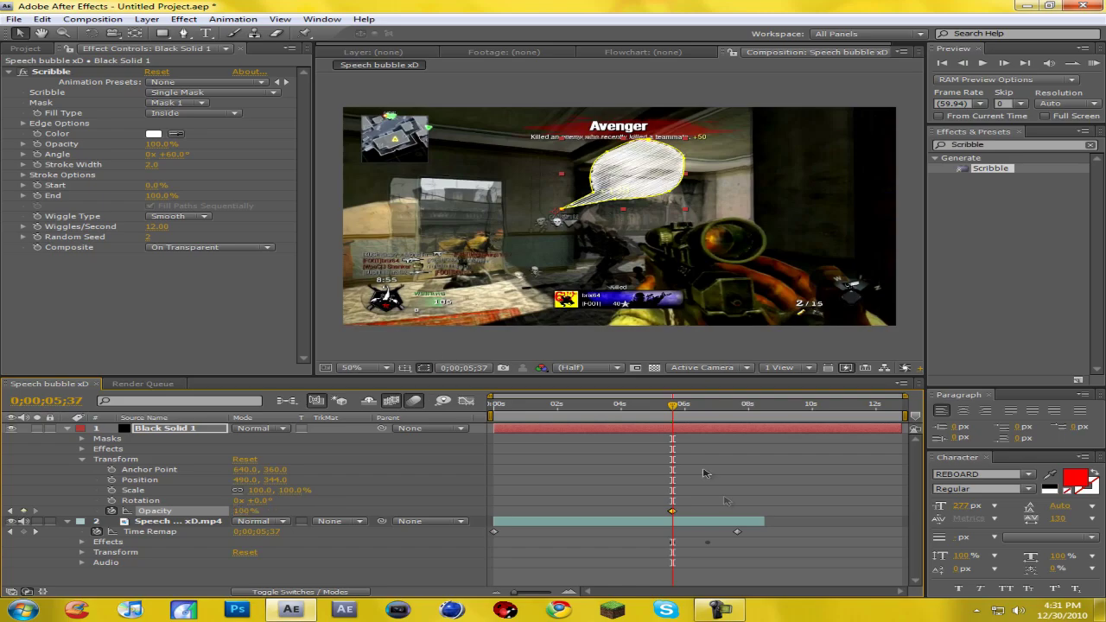
{"action": "left_click_drag", "start_coordinate": [622, 177], "coordinate": [547, 201]}
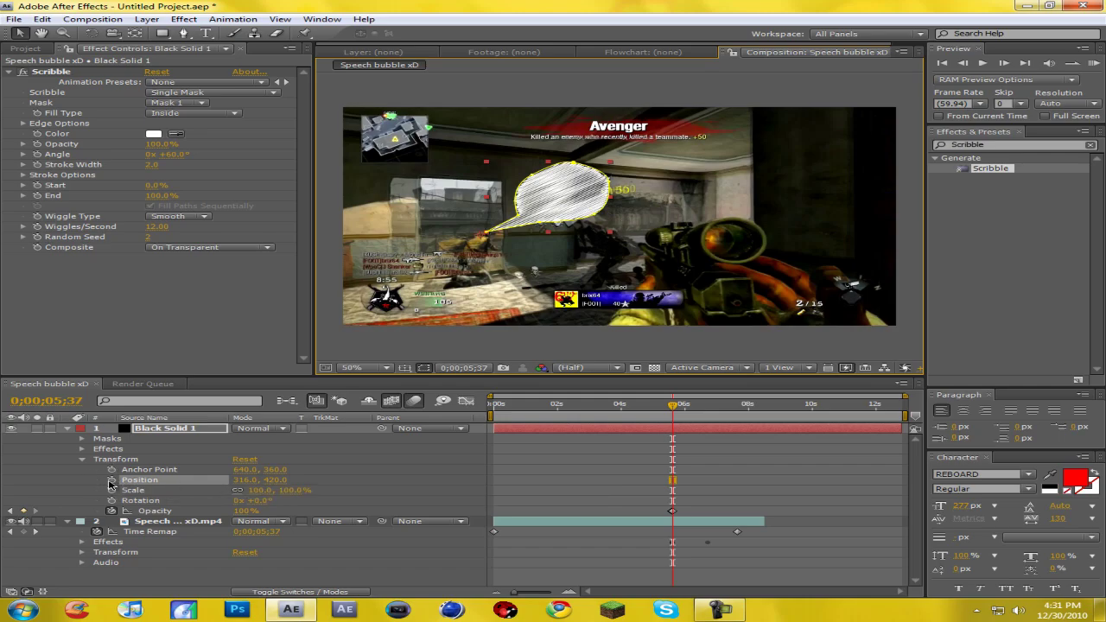
Start Position keyframing on the bubble and move it right and up over the first few frames.
{"action": "left_click", "coordinate": [111, 481]}
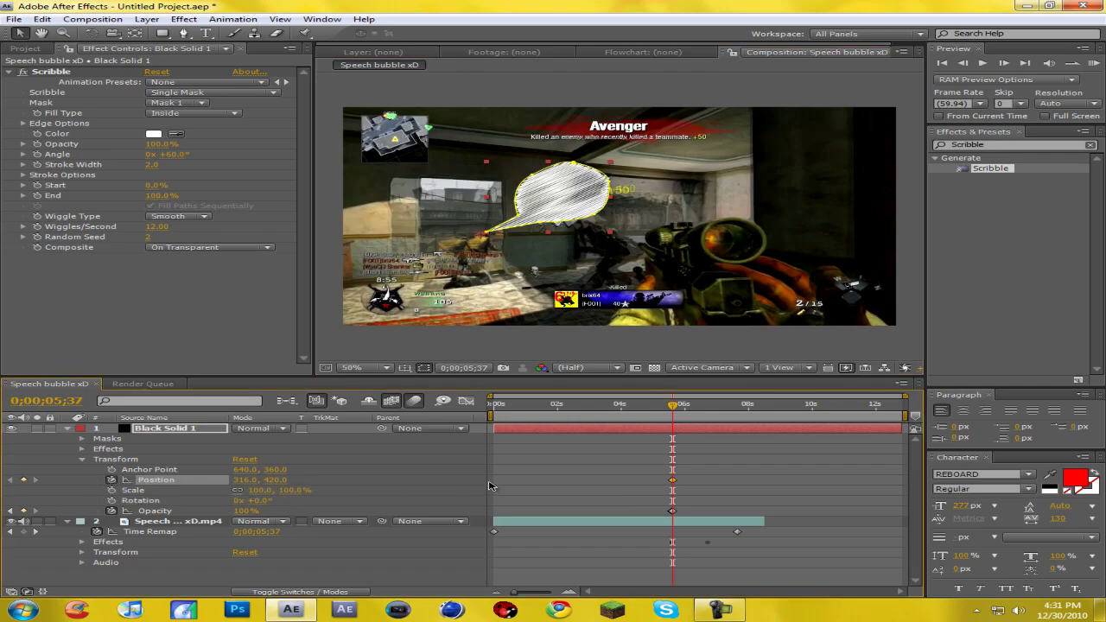
{"action": "key", "text": "Page_Down"}
{"action": "key", "text": "Page_Down"}
{"action": "key", "text": "Page_Down"}
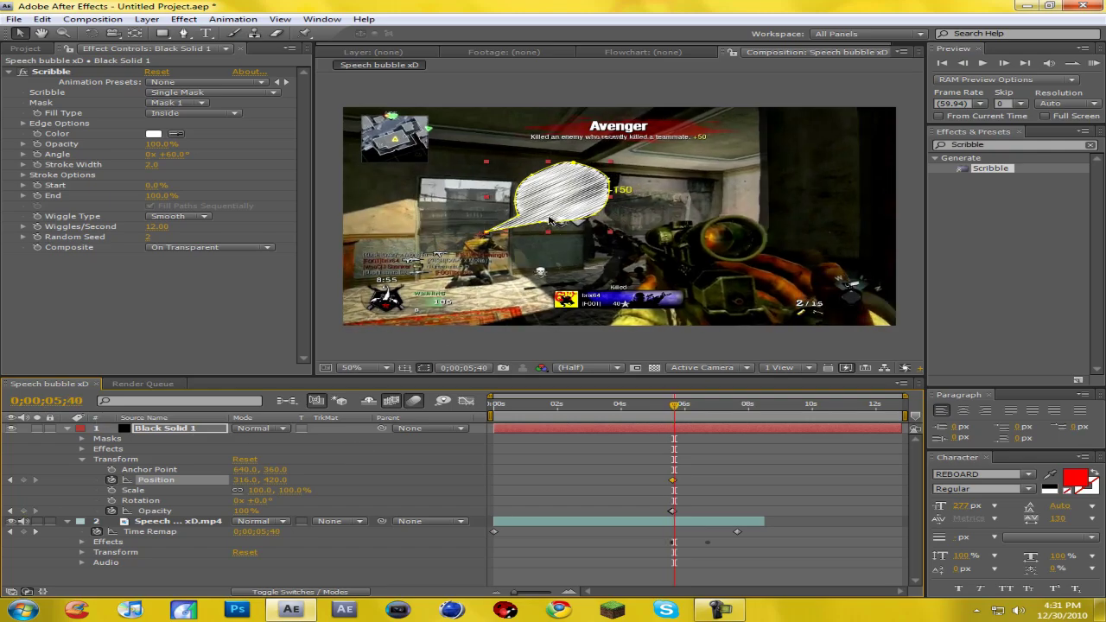
{"action": "left_click_drag", "start_coordinate": [557, 203], "coordinate": [555, 208]}
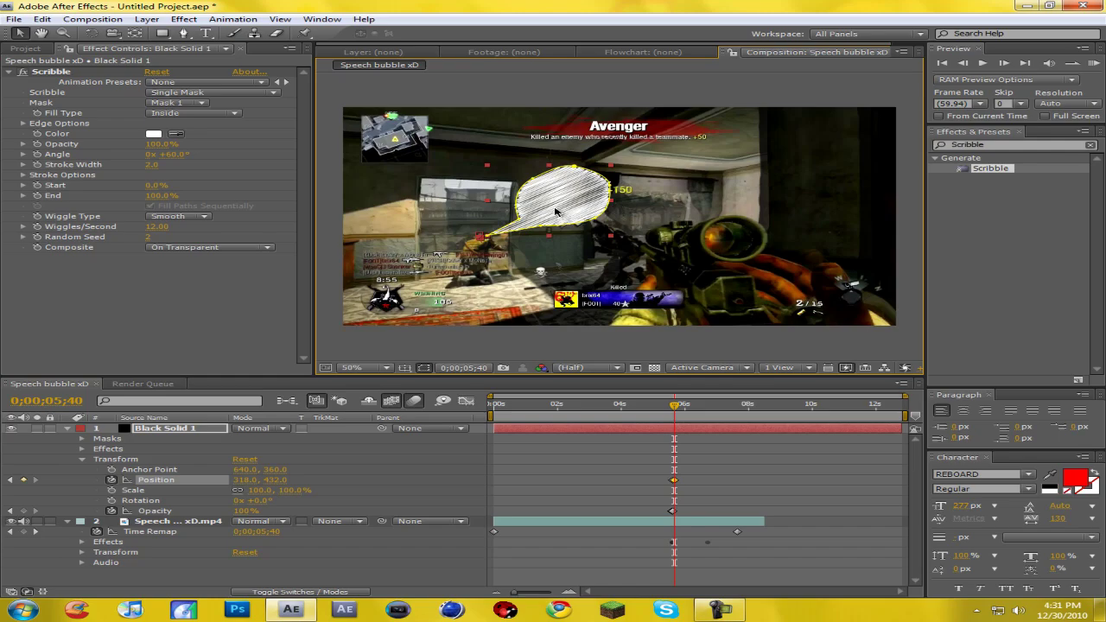
{"action": "key", "text": "Page_Down"}
{"action": "key", "text": "Page_Down"}
{"action": "key", "text": "Page_Down"}
{"action": "left_click_drag", "start_coordinate": [555, 210], "coordinate": [579, 207]}
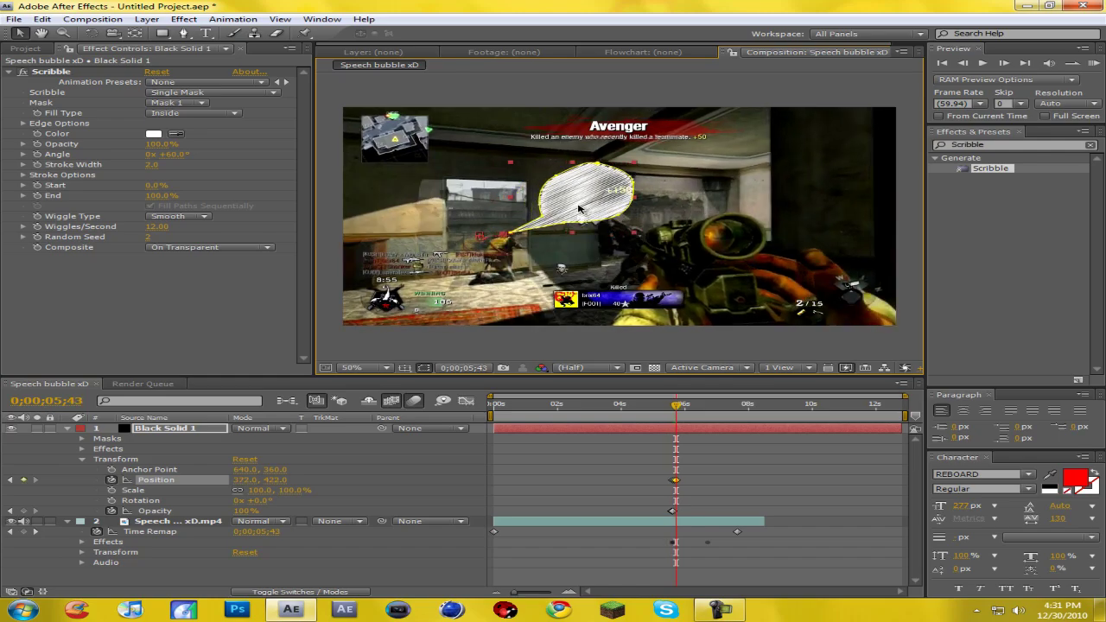
{"action": "key", "text": "Page_Down"}
{"action": "key", "text": "Page_Down"}
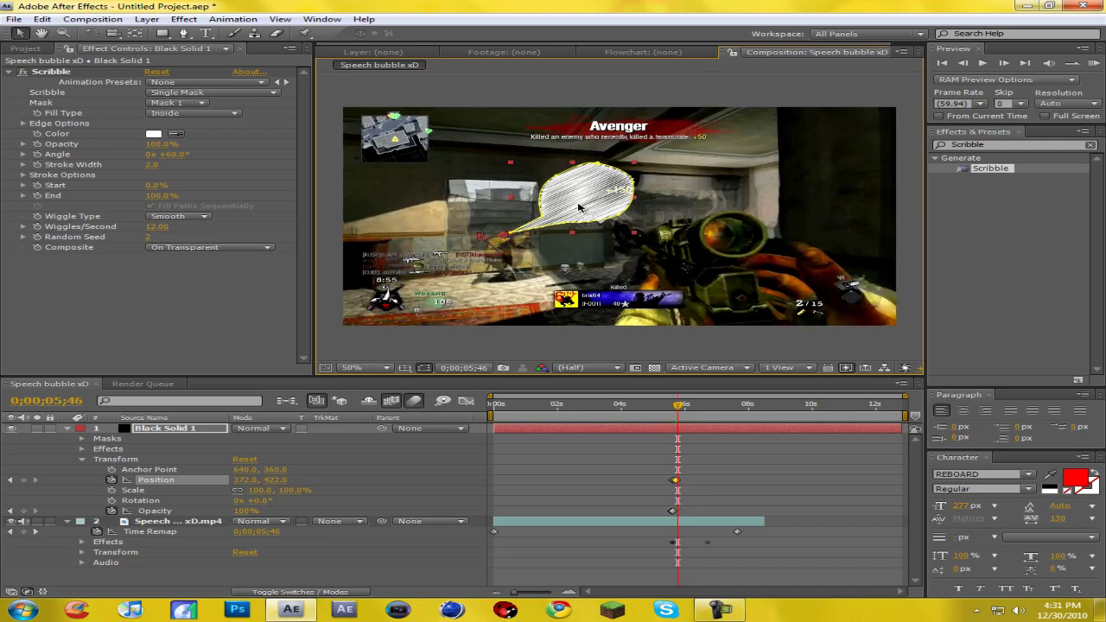
{"action": "left_click_drag", "start_coordinate": [579, 208], "coordinate": [582, 208]}
Keep stepping forward, keyframing the bubble further right, then slightly up-left to track the action.
{"action": "key", "text": "Page_Down"}
{"action": "key", "text": "Page_Down"}
{"action": "key", "text": "Page_Down"}
{"action": "left_click_drag", "start_coordinate": [581, 207], "coordinate": [607, 204]}
{"action": "key", "text": "Page_Down"}
{"action": "key", "text": "Page_Down"}
{"action": "key", "text": "Page_Down"}
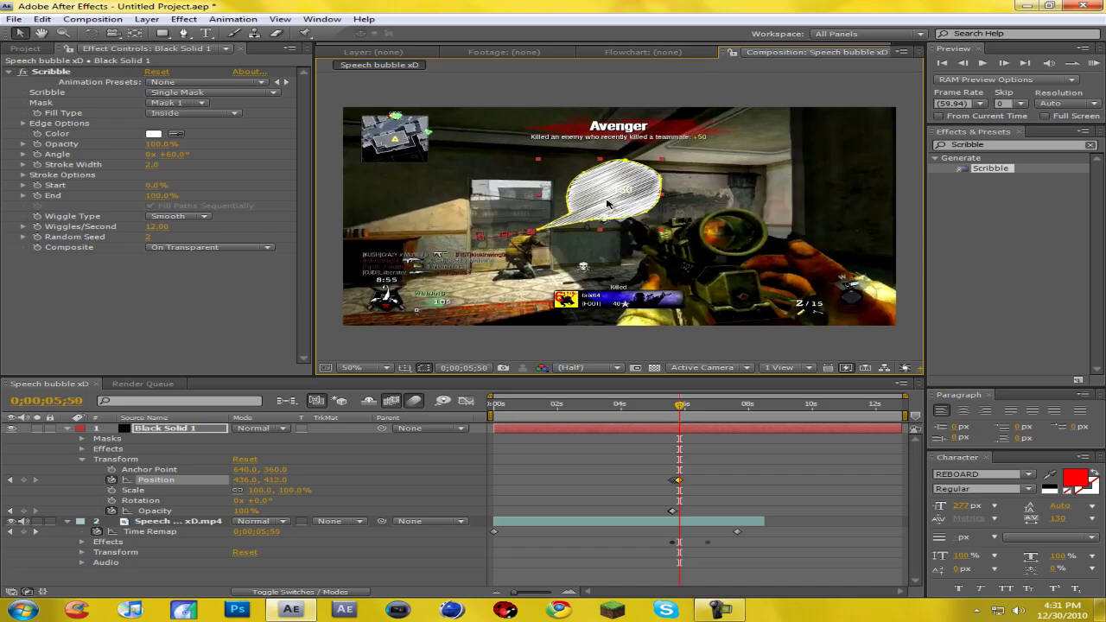
{"action": "key", "text": "Page_Down"}
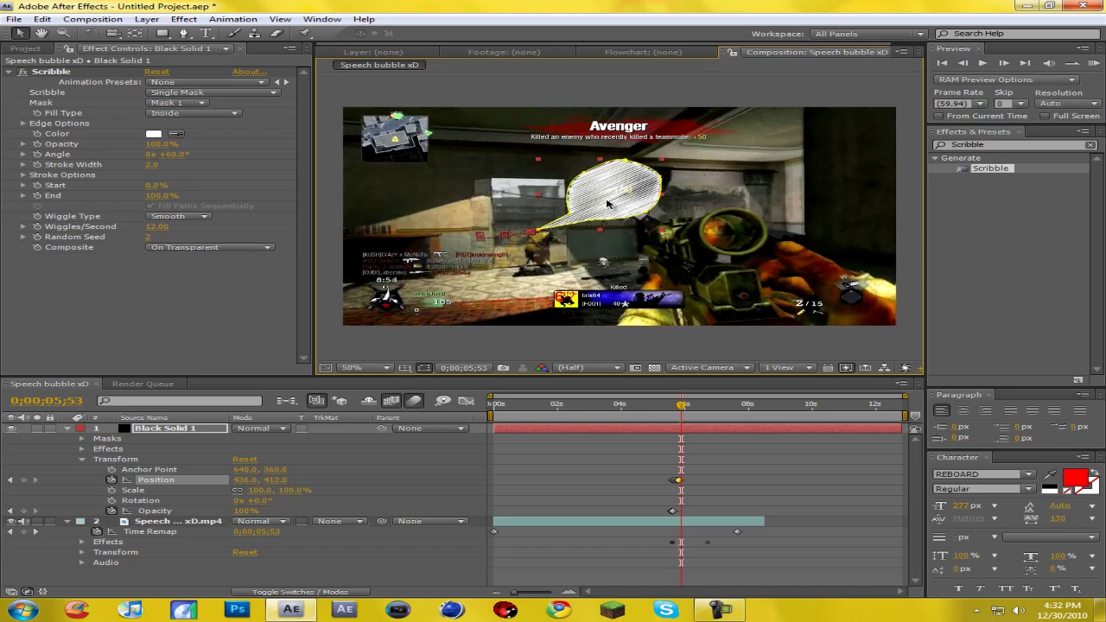
{"action": "left_click_drag", "start_coordinate": [607, 203], "coordinate": [623, 202]}
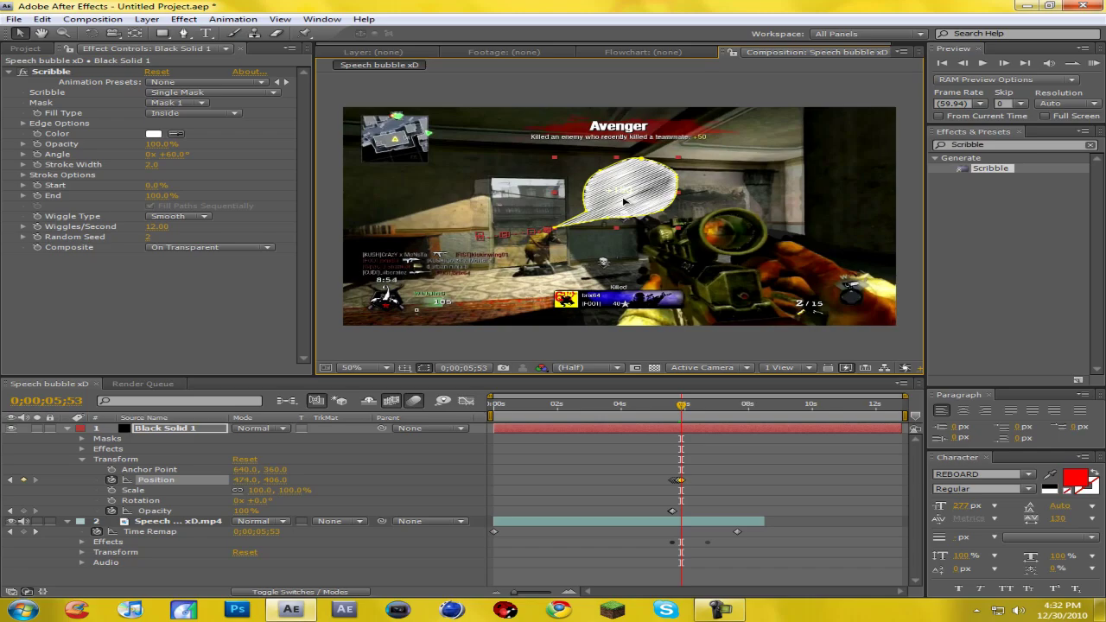
{"action": "key", "text": "Page_Down"}
{"action": "key", "text": "Page_Down"}
{"action": "key", "text": "Page_Down"}
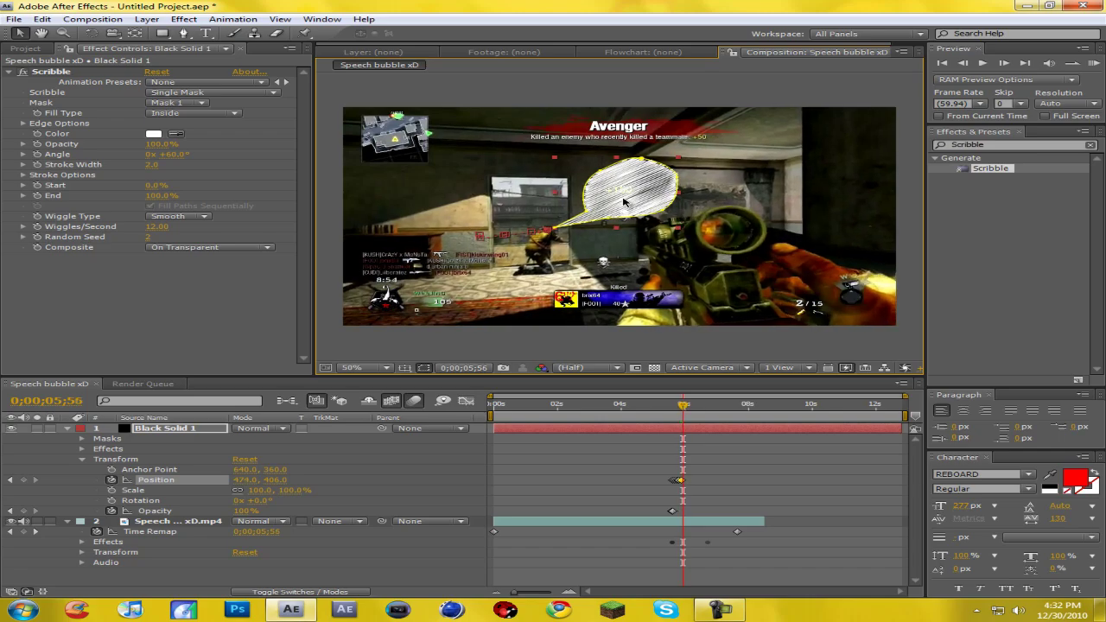
{"action": "key", "text": "Page_Down"}
{"action": "key", "text": "Page_Down"}
{"action": "key", "text": "Page_Down"}
{"action": "key", "text": "Page_Down"}
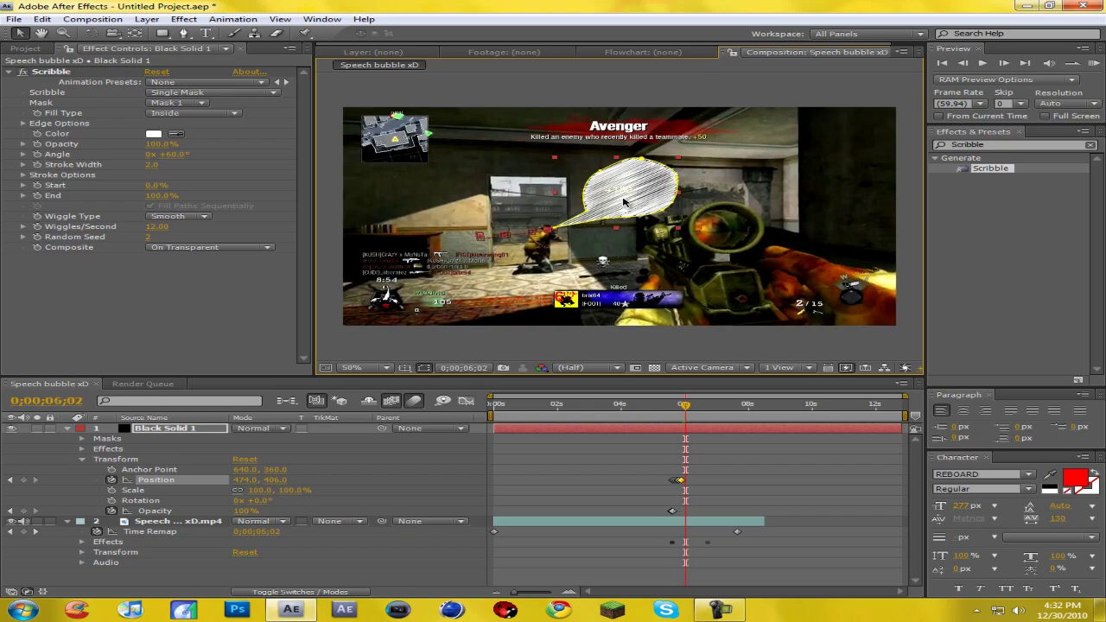
{"action": "left_click_drag", "start_coordinate": [624, 202], "coordinate": [618, 199]}
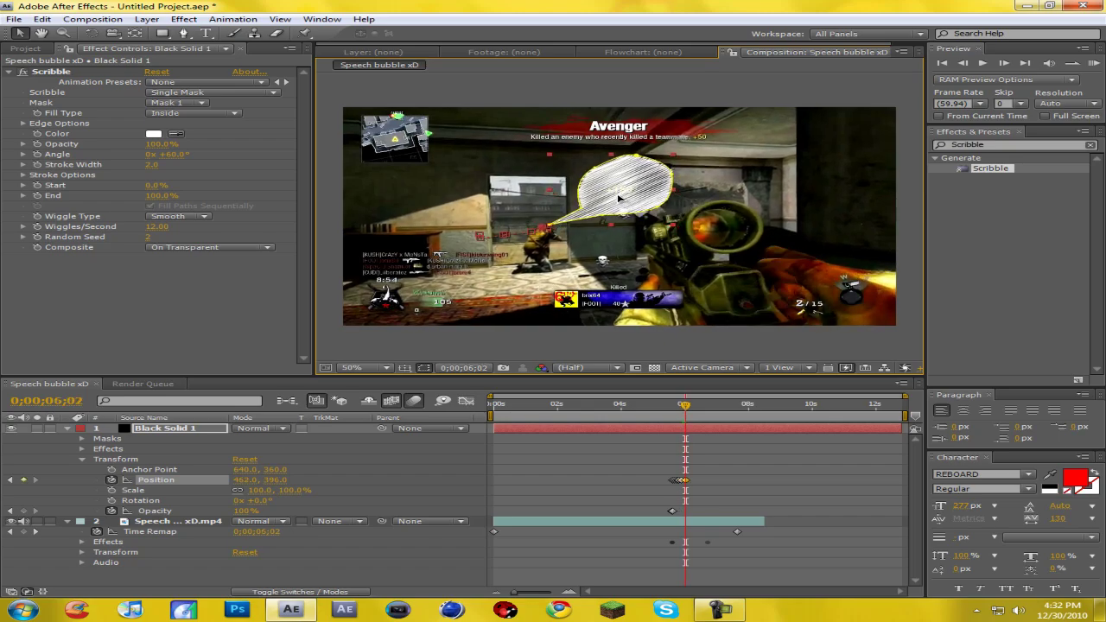
{"action": "key", "text": "Page_Down"}
{"action": "key", "text": "Page_Down"}
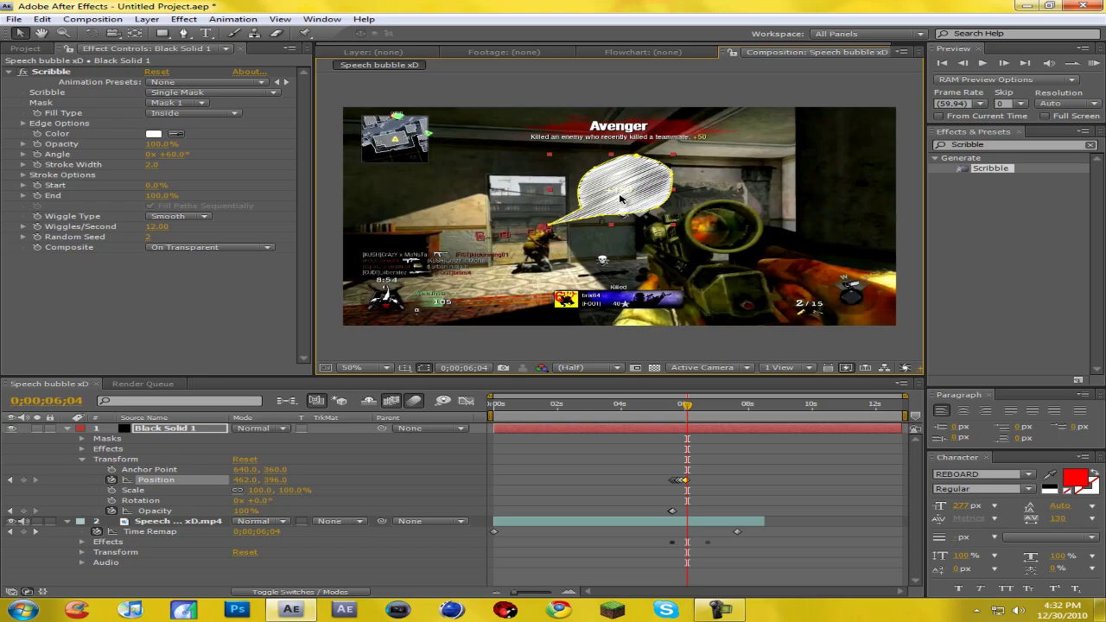
{"action": "key", "text": "Page_Down"}
{"action": "key", "text": "Page_Down"}
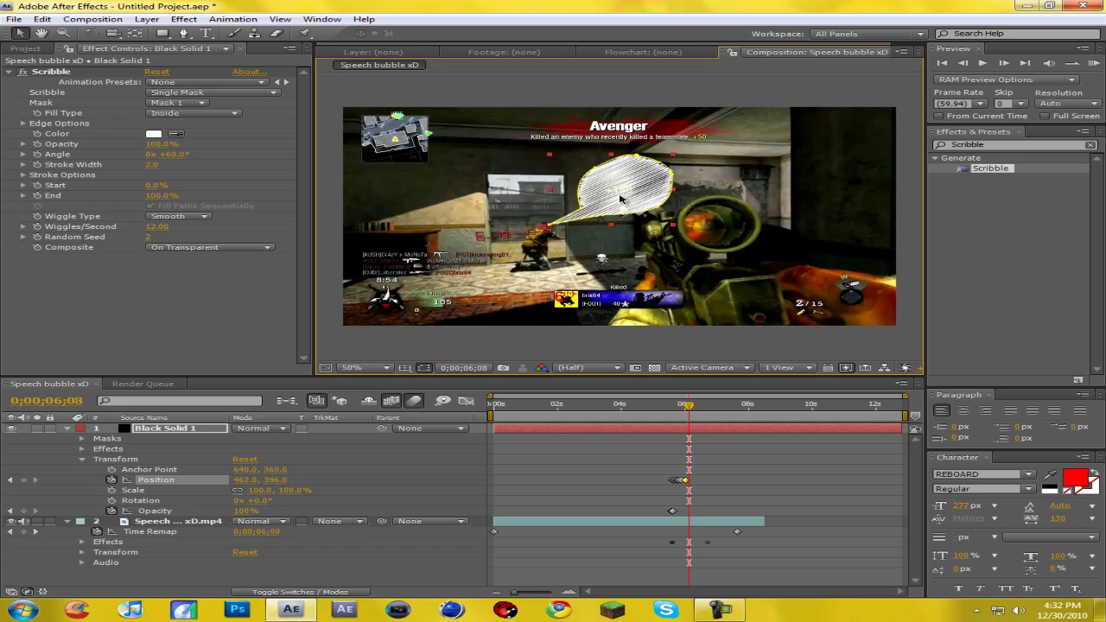
{"action": "key", "text": "Page_Down"}
{"action": "key", "text": "Page_Down"}
{"action": "key", "text": "Page_Down"}
{"action": "key", "text": "Page_Down"}
{"action": "key", "text": "Page_Down"}
{"action": "key", "text": "Page_Down"}
{"action": "key", "text": "Page_Down"}
{"action": "key", "text": "Page_Up"}
{"action": "key", "text": "Page_Up"}
{"action": "key", "text": "Page_Up"}
{"action": "key", "text": "Page_Up"}
{"action": "key", "text": "Page_Up"}
{"action": "key", "text": "Page_Down"}
{"action": "key", "text": "Page_Down"}
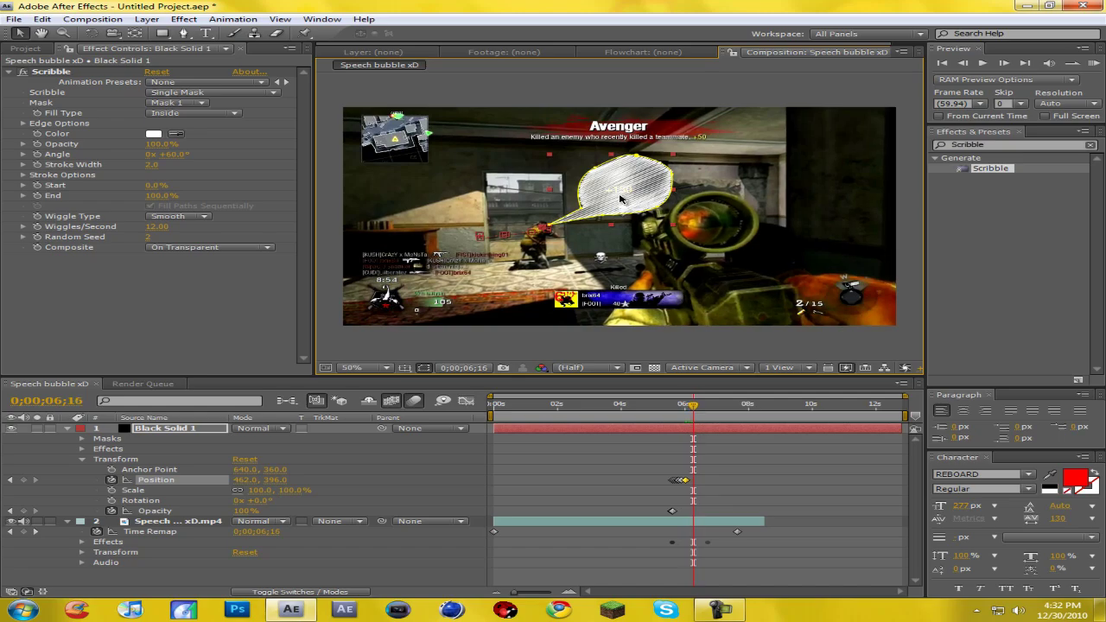
{"action": "left_click_drag", "start_coordinate": [621, 199], "coordinate": [617, 198]}
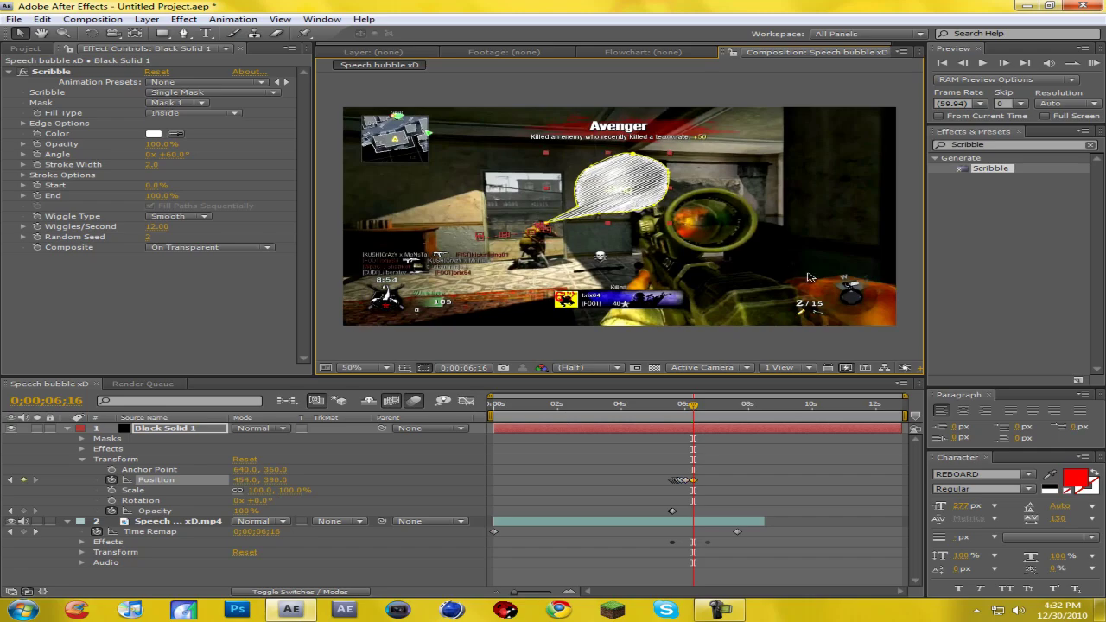
Add more Position keyframes a few frames apart, raising the bubble slightly and shifting it up-left.
{"action": "key", "text": "Page_Down"}
{"action": "key", "text": "Page_Down"}
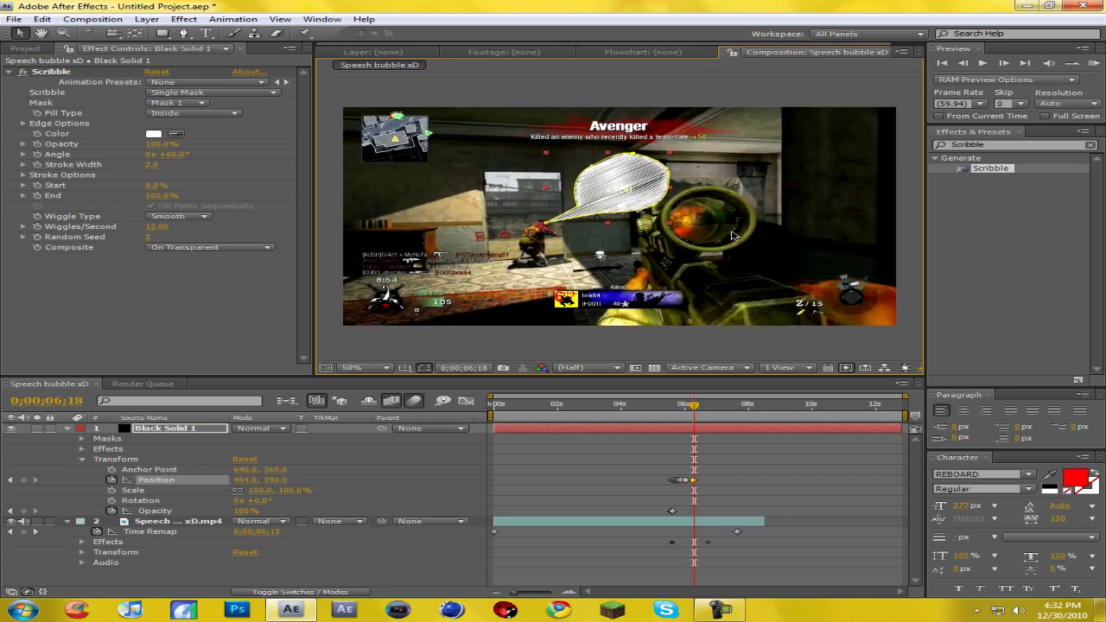
{"action": "key", "text": "Page_Down"}
{"action": "key", "text": "Page_Down"}
{"action": "key", "text": "Page_Down"}
{"action": "key", "text": "Page_Down"}
{"action": "key", "text": "Page_Down"}
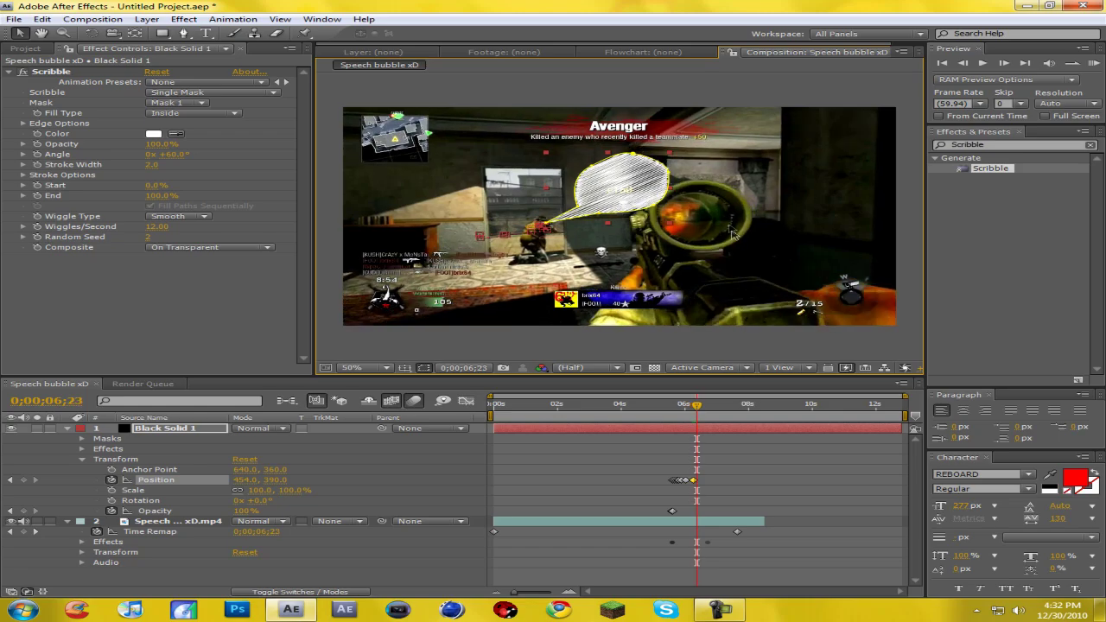
{"action": "left_click_drag", "start_coordinate": [623, 207], "coordinate": [623, 202]}
{"action": "key", "text": "Up"}
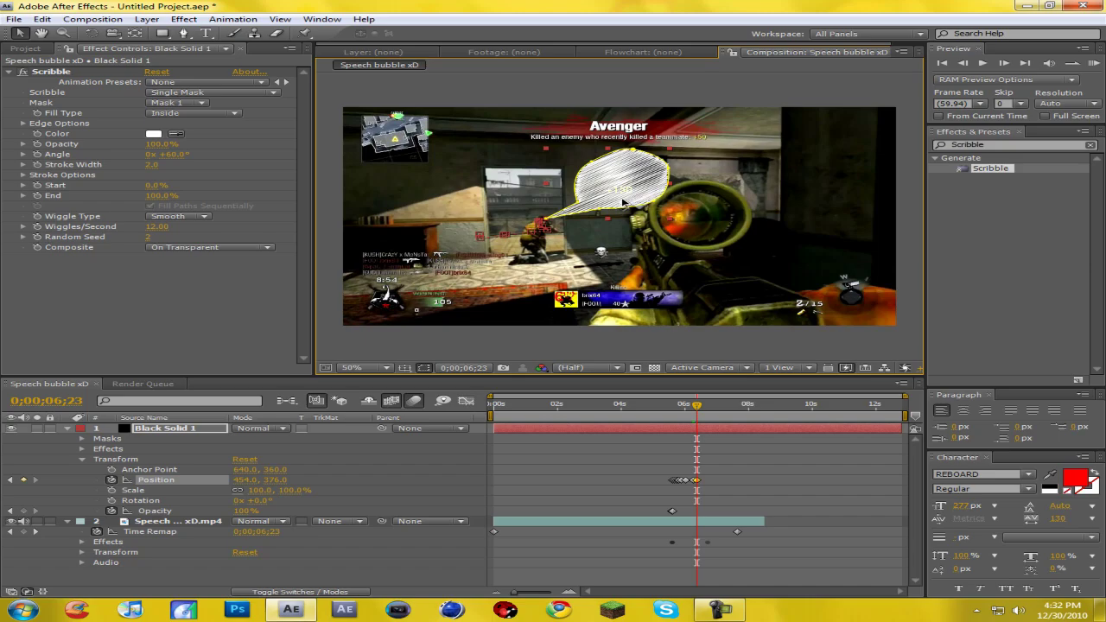
{"action": "key", "text": "Page_Down"}
{"action": "key", "text": "Page_Down"}
{"action": "left_click_drag", "start_coordinate": [622, 201], "coordinate": [620, 199]}
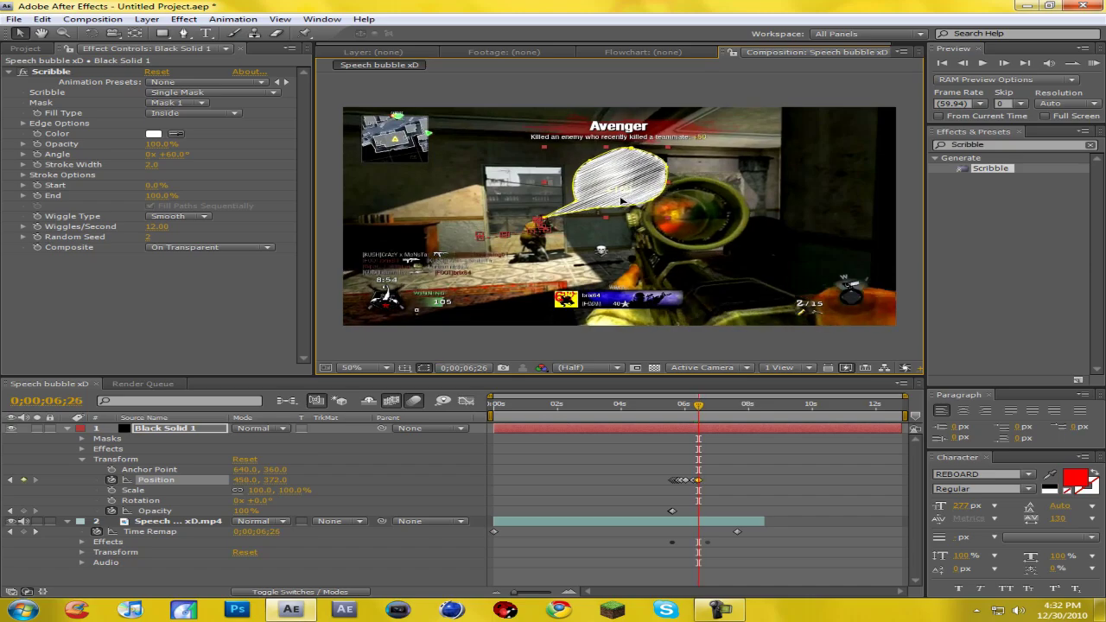
{"action": "key", "text": "Page_Down"}
{"action": "key", "text": "Page_Down"}
{"action": "key", "text": "Page_Down"}
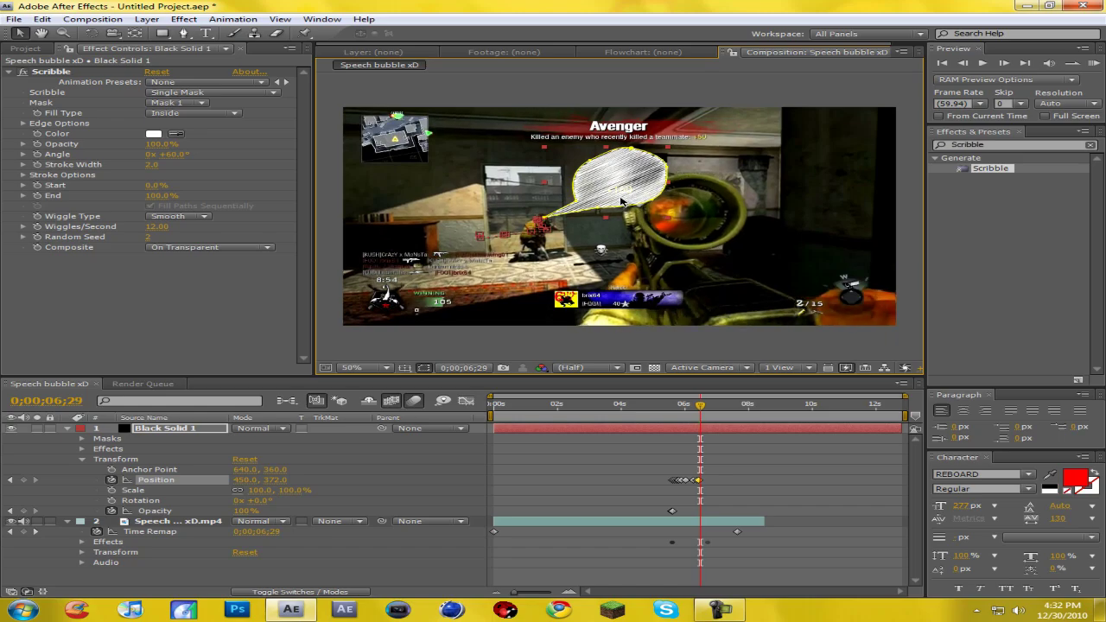
Set the final Position keyframes, ending at 450.0, 356.0 at 0;00;06;39.
{"action": "left_click_drag", "start_coordinate": [621, 200], "coordinate": [630, 201]}
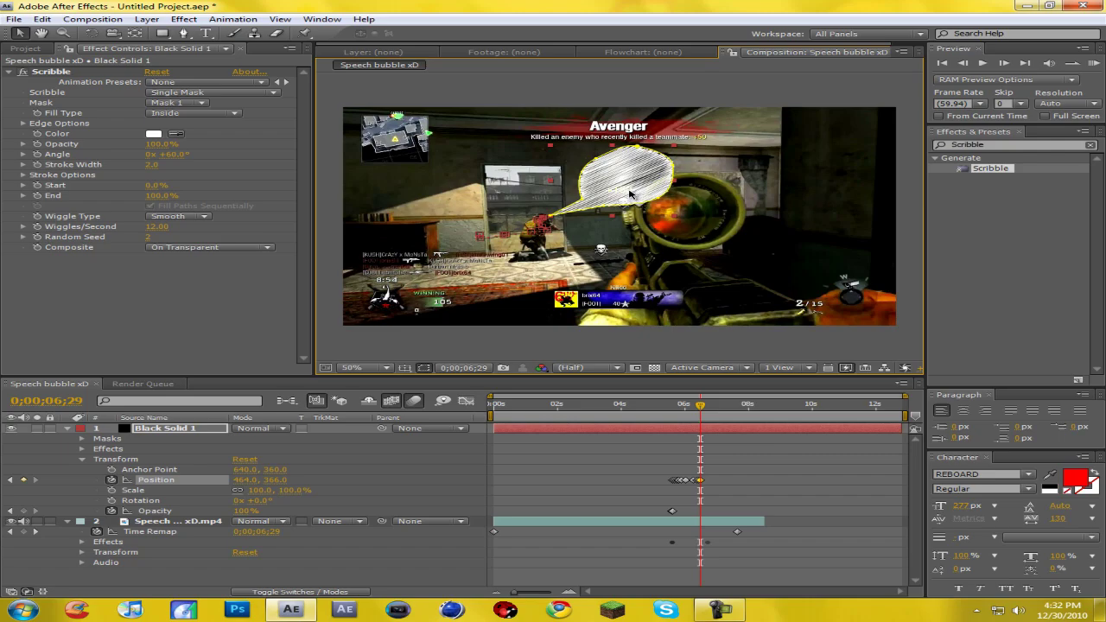
{"action": "left_click_drag", "start_coordinate": [631, 198], "coordinate": [625, 194]}
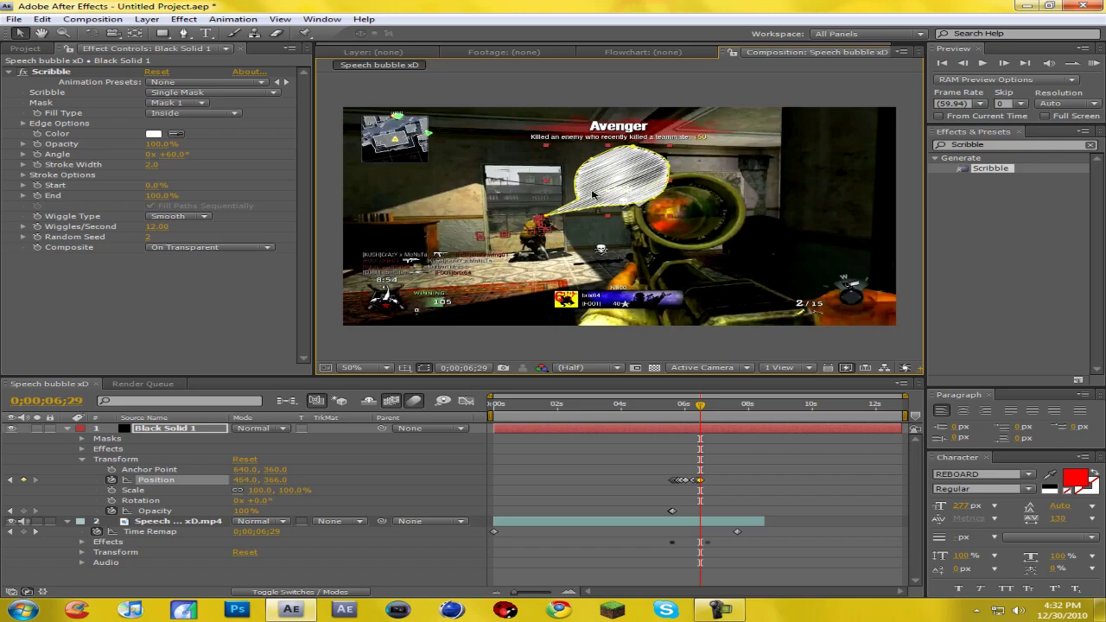
{"action": "key", "text": "Page_Down"}
{"action": "key", "text": "Page_Down"}
{"action": "key", "text": "Page_Down"}
{"action": "key", "text": "Page_Down"}
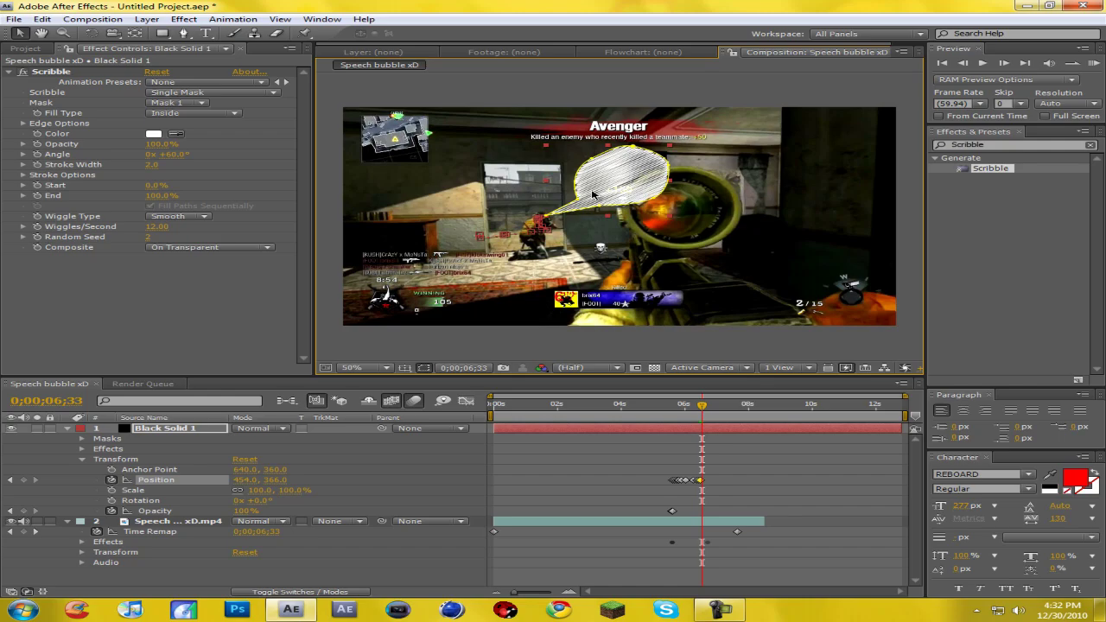
{"action": "key", "text": "Page_Down"}
{"action": "left_click_drag", "start_coordinate": [607, 199], "coordinate": [605, 195]}
{"action": "key", "text": "Page_Down"}
{"action": "key", "text": "Page_Down"}
{"action": "key", "text": "Page_Down"}
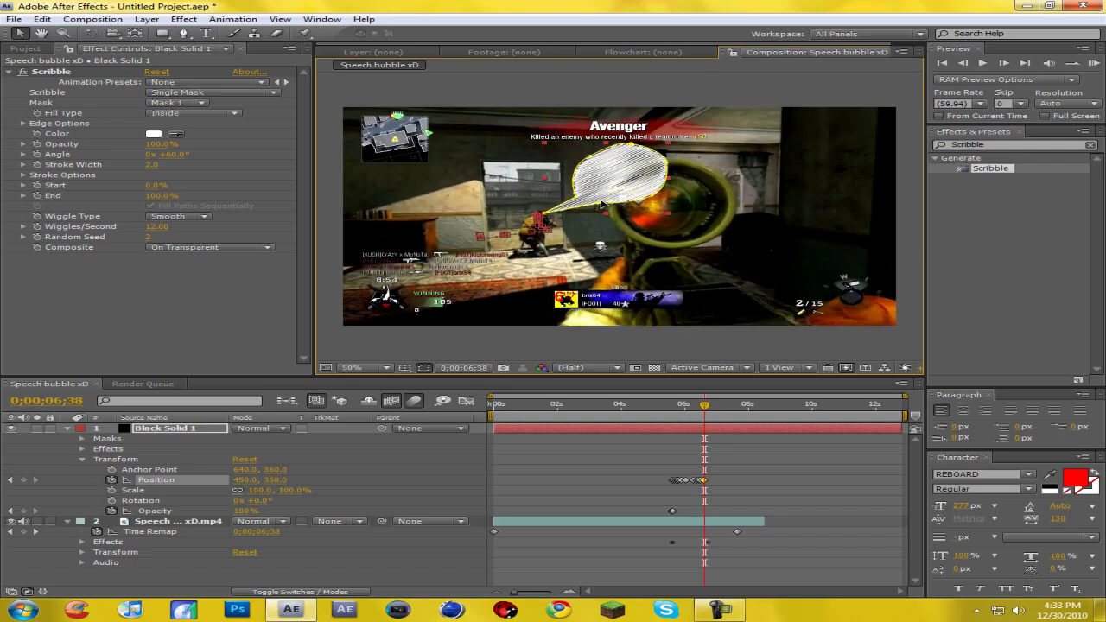
{"action": "left_click_drag", "start_coordinate": [602, 204], "coordinate": [602, 202]}
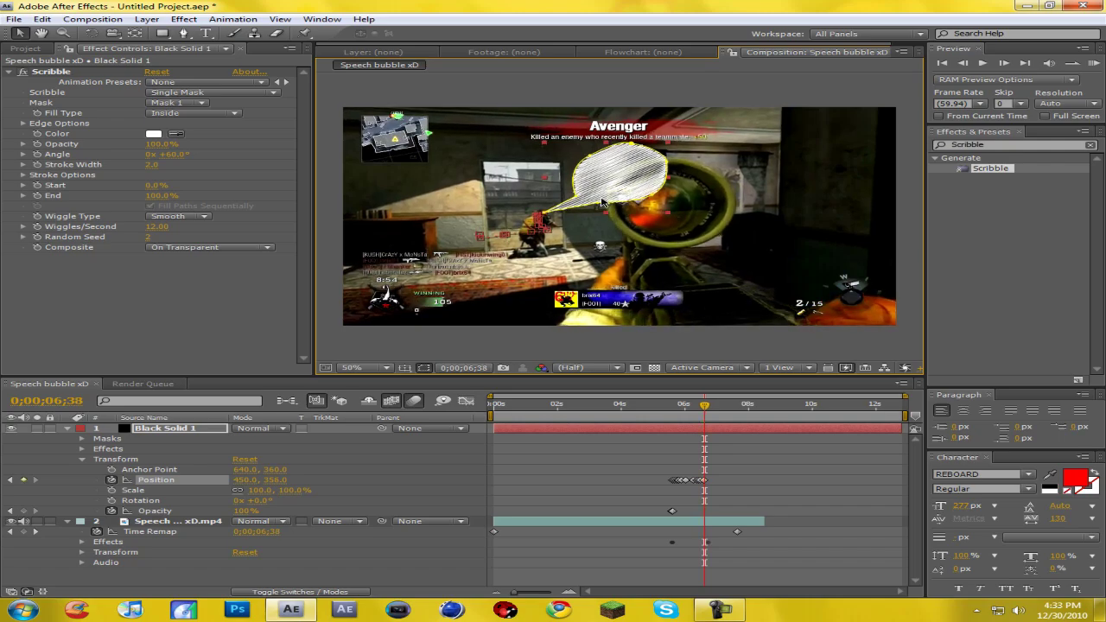
{"action": "key", "text": "Page_Down"}
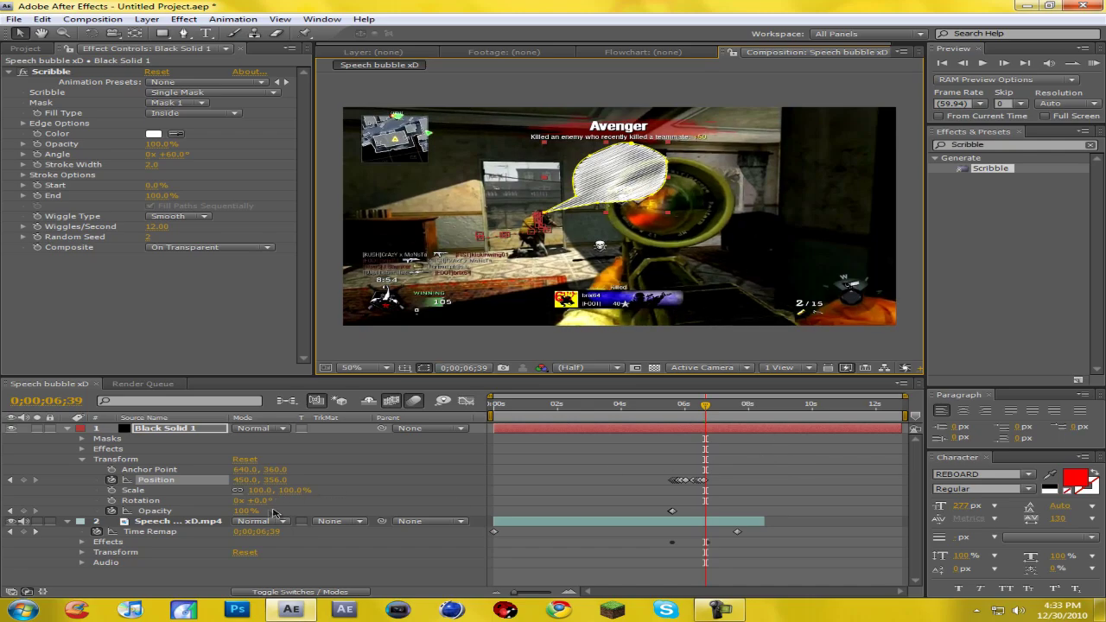
Set the bubble's Opacity to 99% at 6;39 and 0% one frame later at 6;40.
{"action": "left_click", "coordinate": [243, 510]}
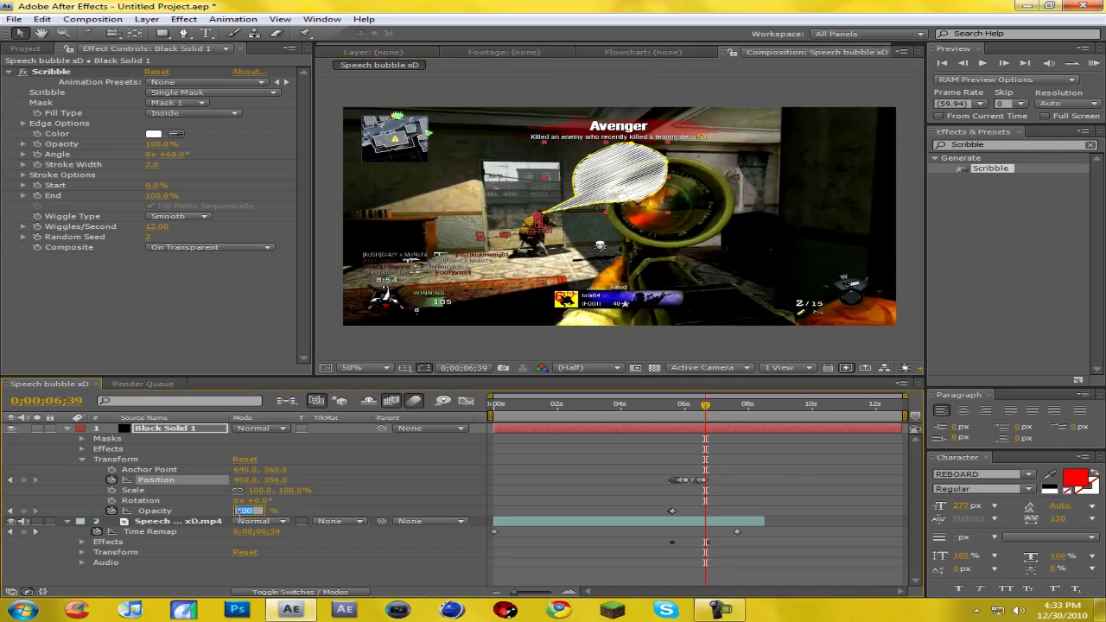
{"action": "type", "text": "99"}
{"action": "key", "text": "Return"}
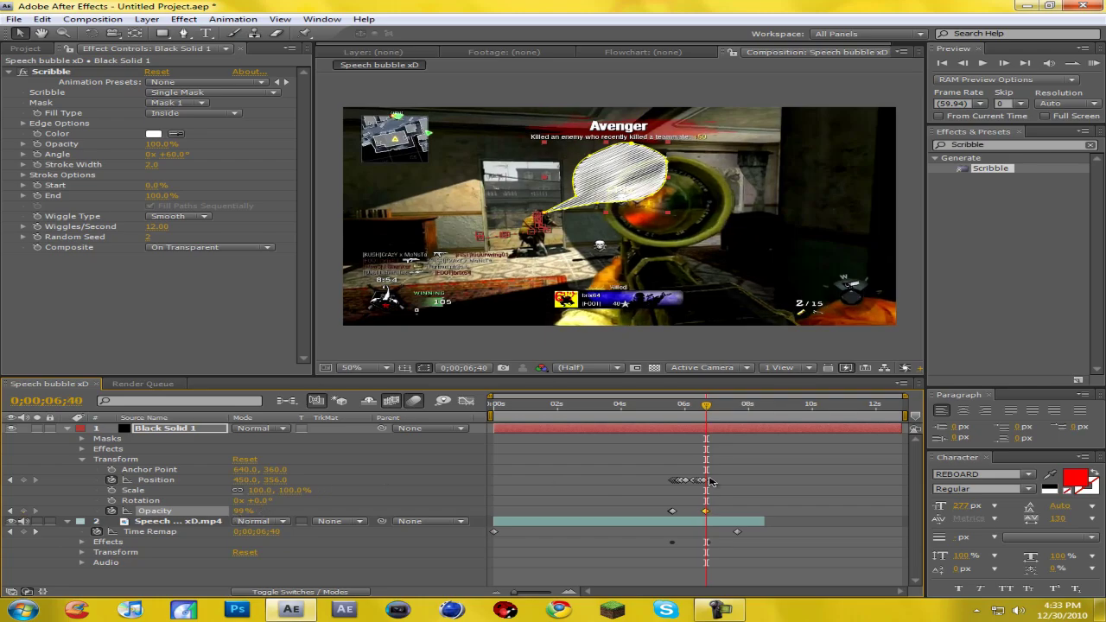
{"action": "left_click", "coordinate": [242, 510]}
{"action": "type", "text": "0"}
{"action": "key", "text": "Return"}
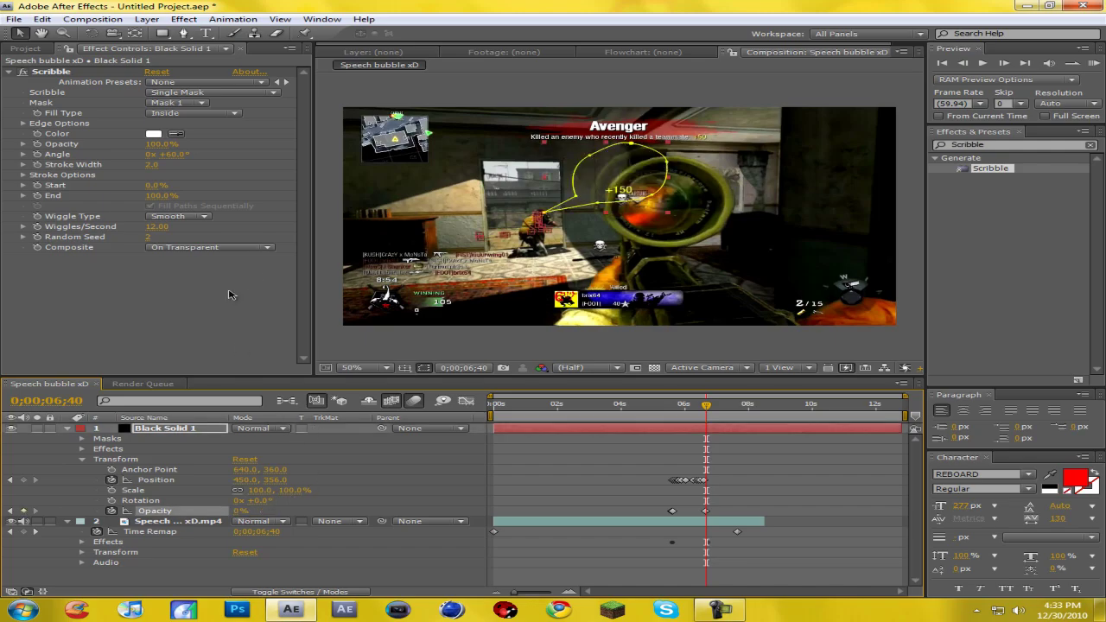
Go back to 0;00;05;53 and scrub the bubble's Scale down to 67.5, 75.0%.
{"action": "mouse_move", "coordinate": [705, 407]}
{"action": "left_mouse_down"}
{"action": "mouse_move", "coordinate": [662, 408]}
{"action": "mouse_move", "coordinate": [683, 411]}
{"action": "left_mouse_up"}
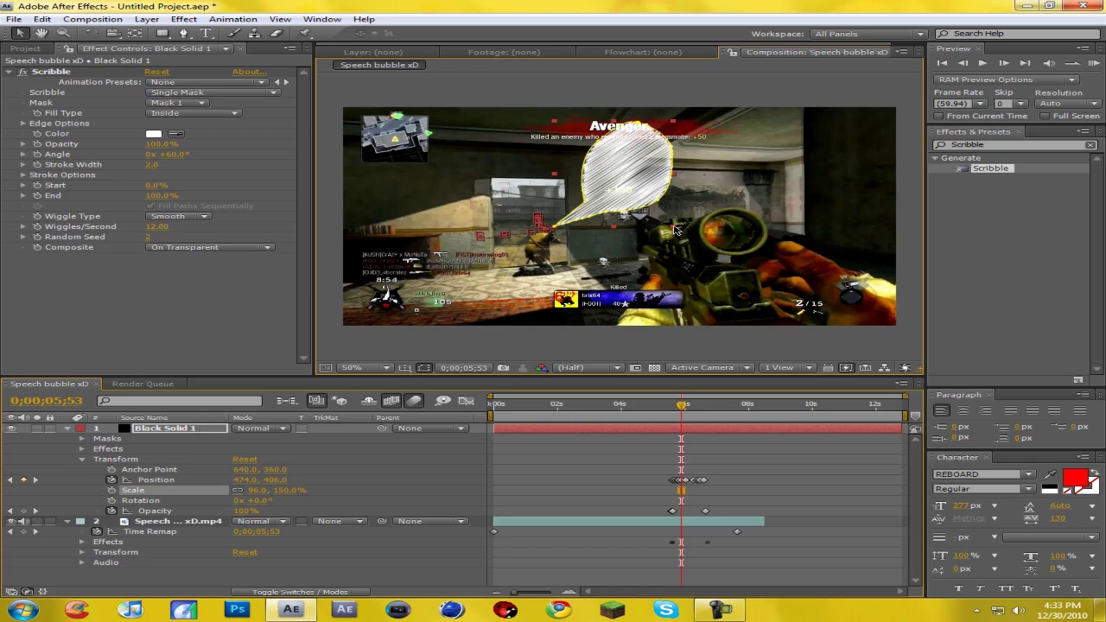
{"action": "left_click_drag", "start_coordinate": [674, 233], "coordinate": [637, 232]}
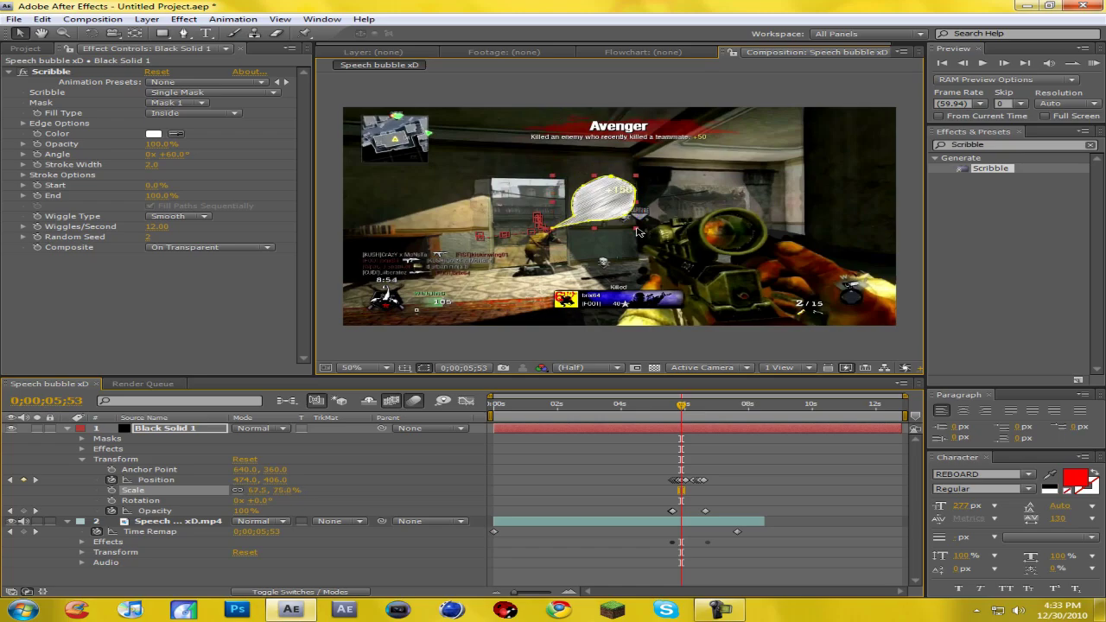